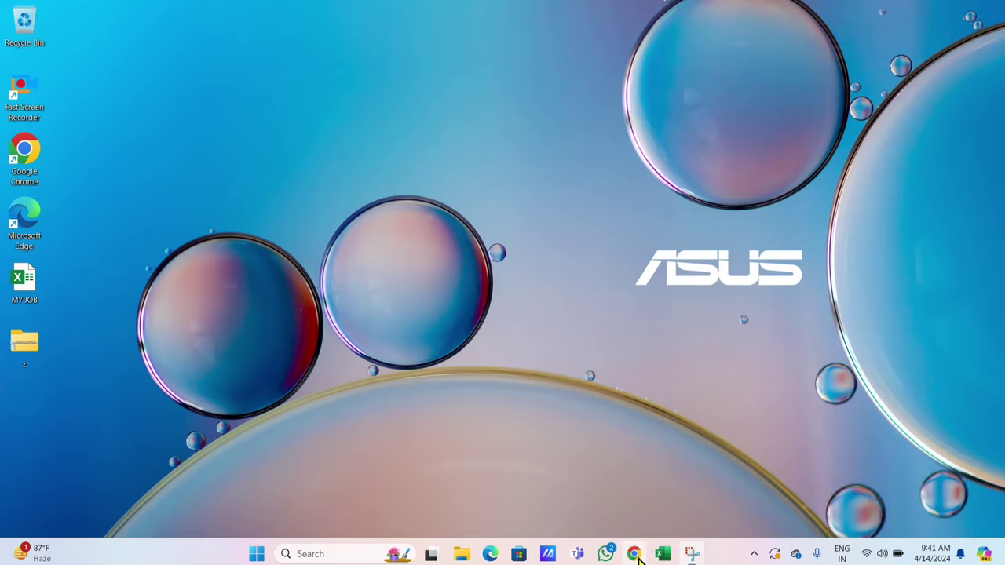
Step: Launch Google Chrome from the taskbar to a new tab
left_click(635, 555)
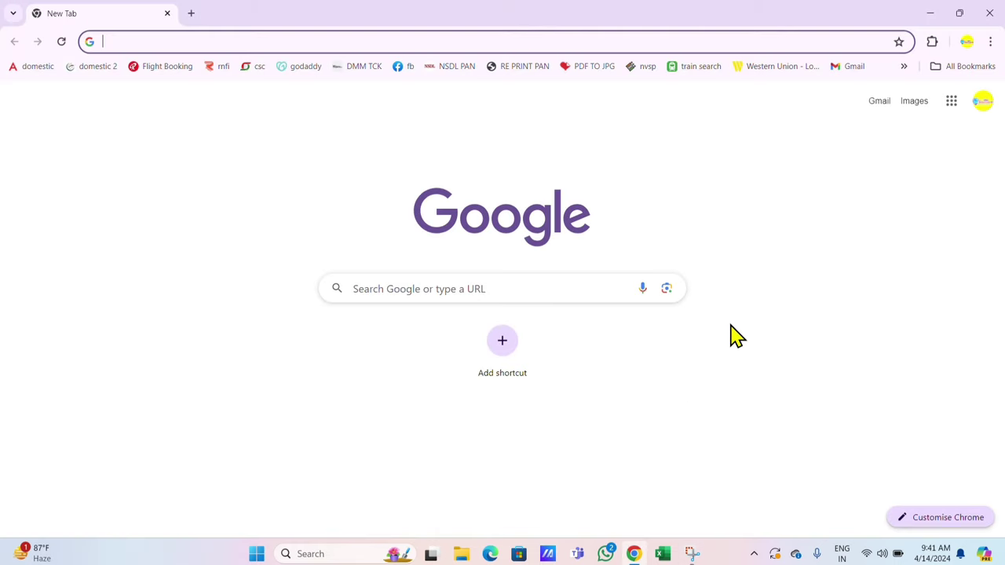
Step: Search Google for 'passport seva', allow precise location, and open the official passportindia.gov.in site
left_click(535, 285)
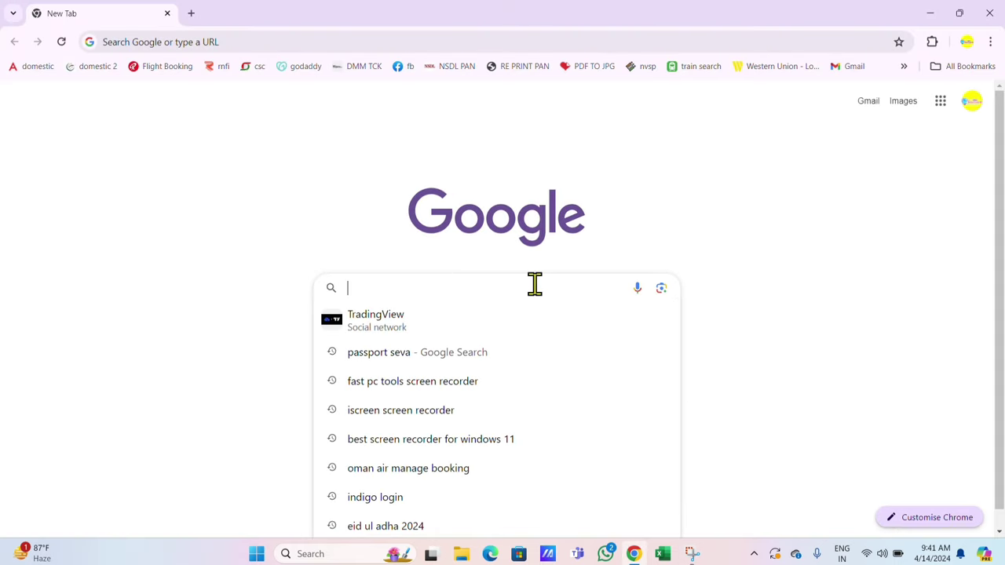
left_click(502, 360)
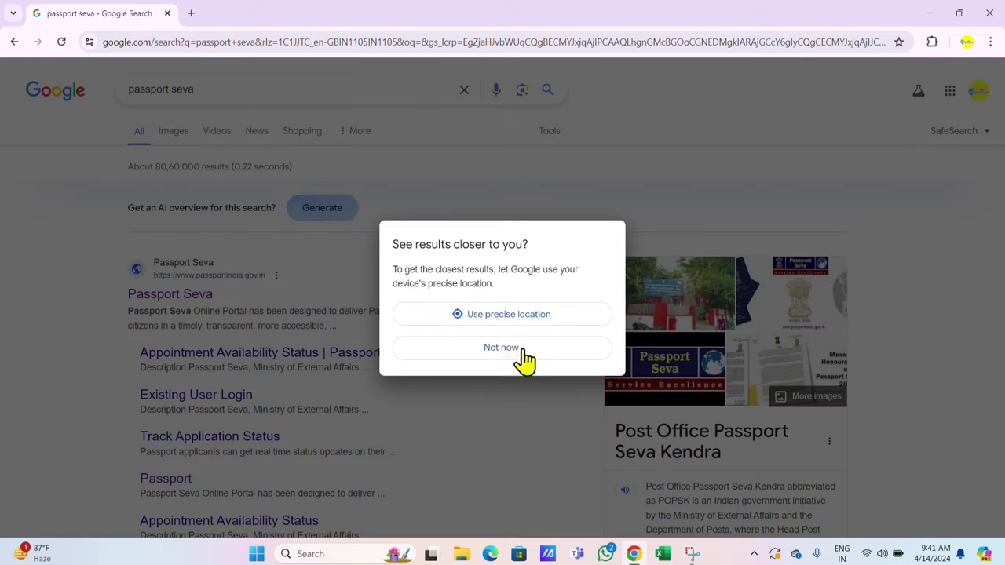
left_click(531, 321)
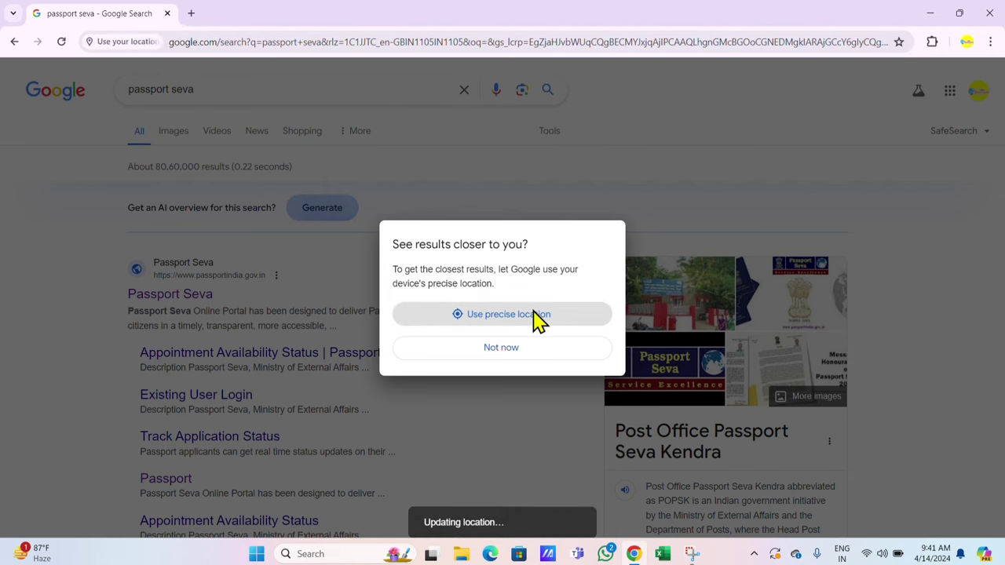
left_click(212, 131)
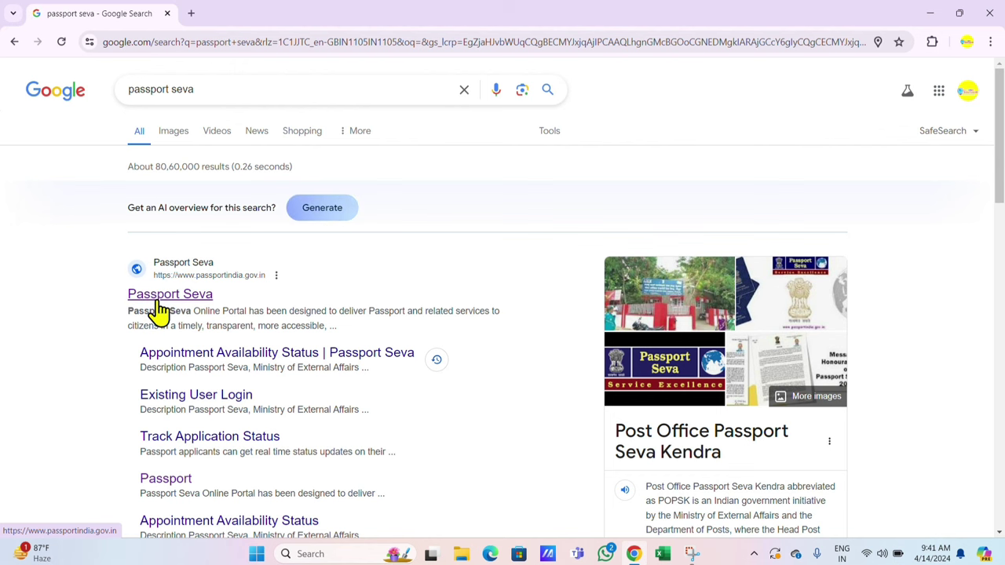
left_click(158, 301)
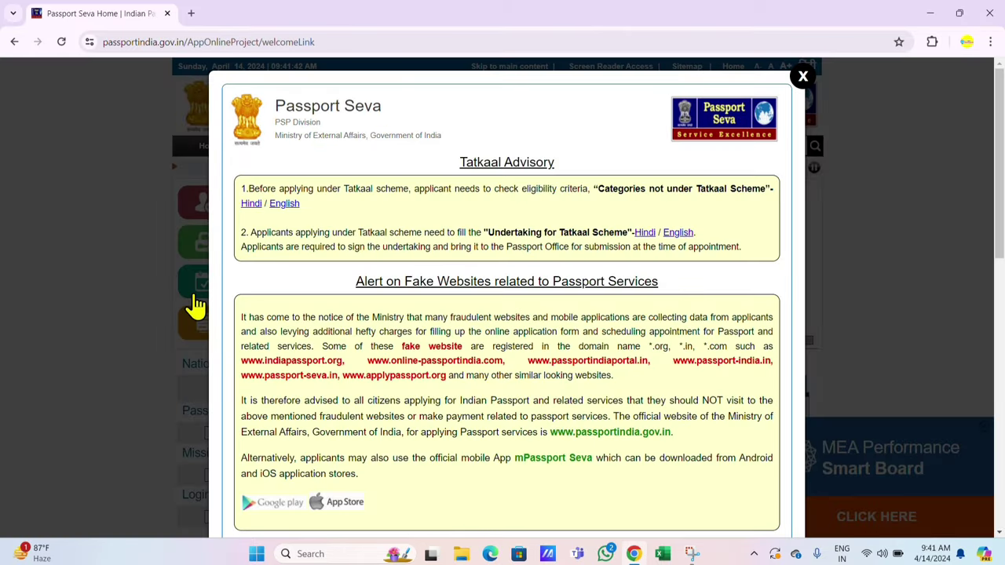
Step: Dismiss the Tatkaal advisory and go to New User Registration
left_click(802, 77)
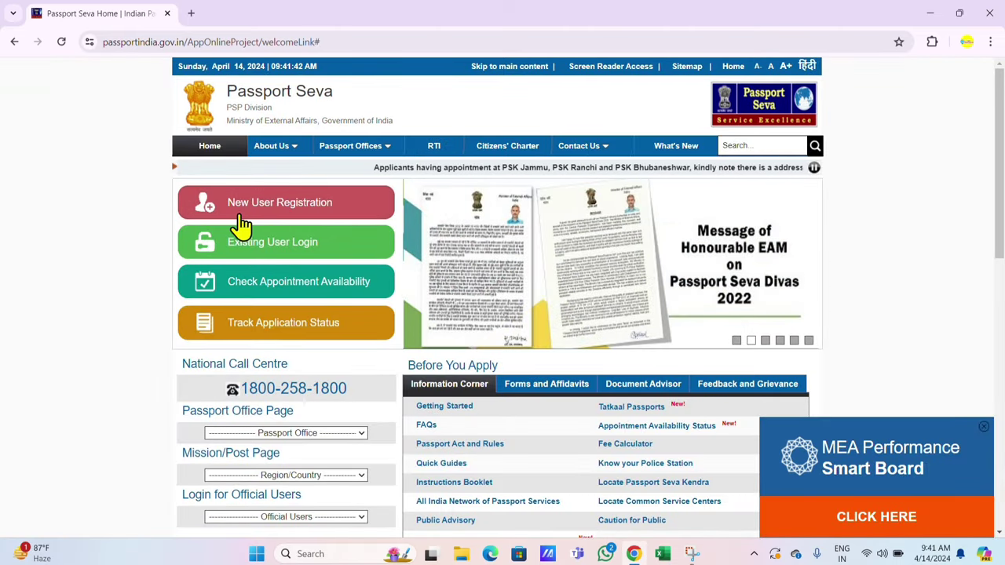
left_click(318, 219)
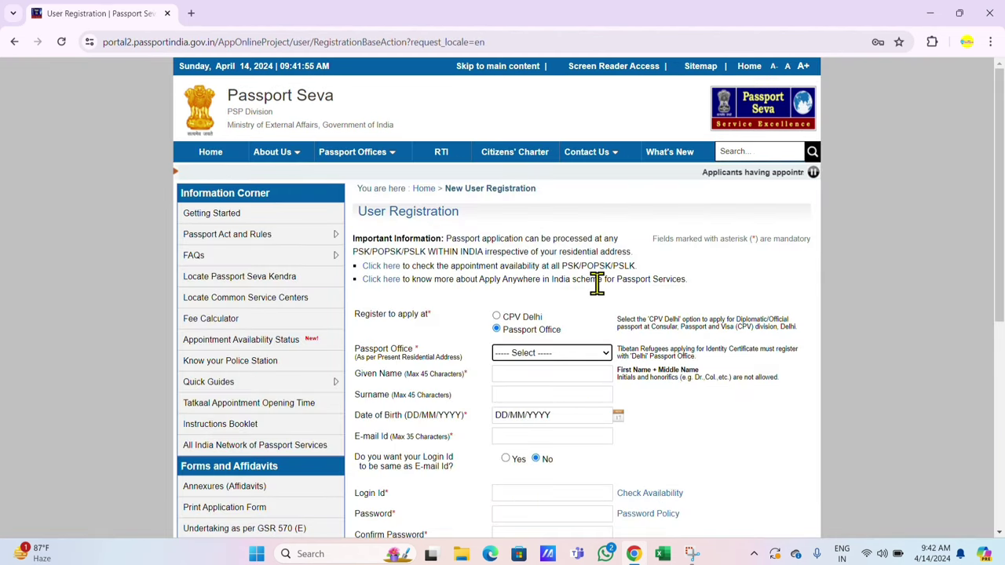
Step: Leave Passport Office unchanged and choose Birth City as the hint question
scroll(590, 271, "down", 2)
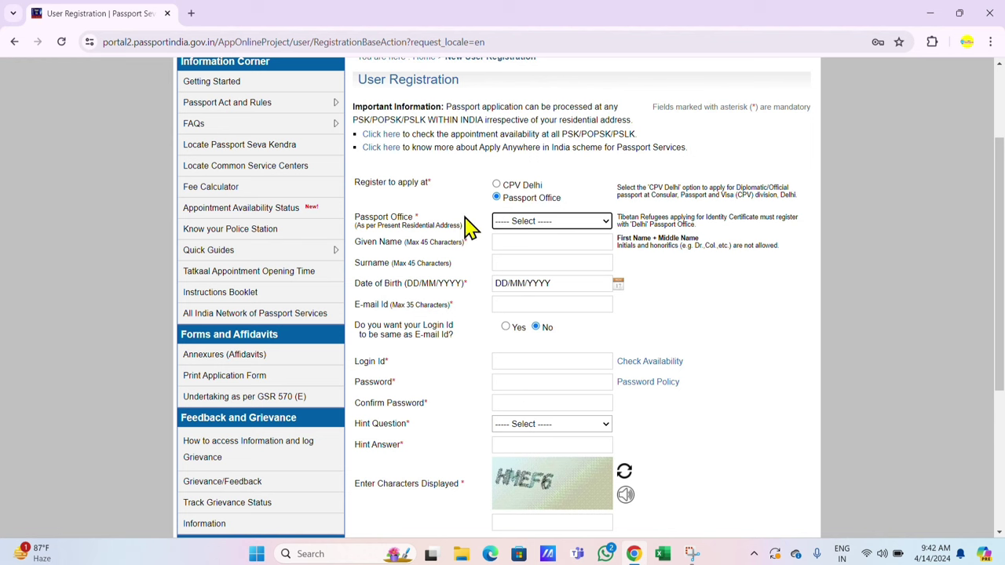
left_click(539, 222)
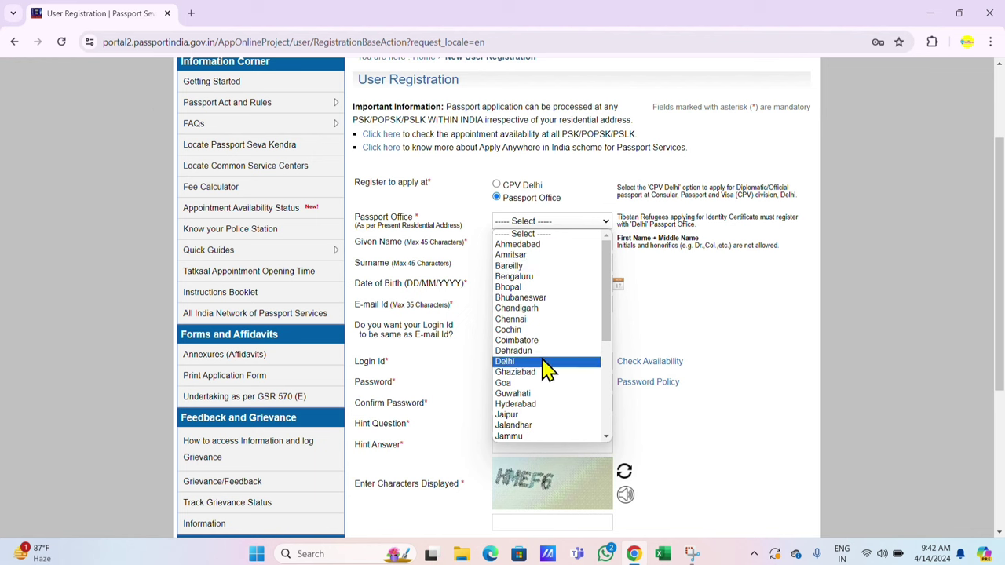
left_click(682, 311)
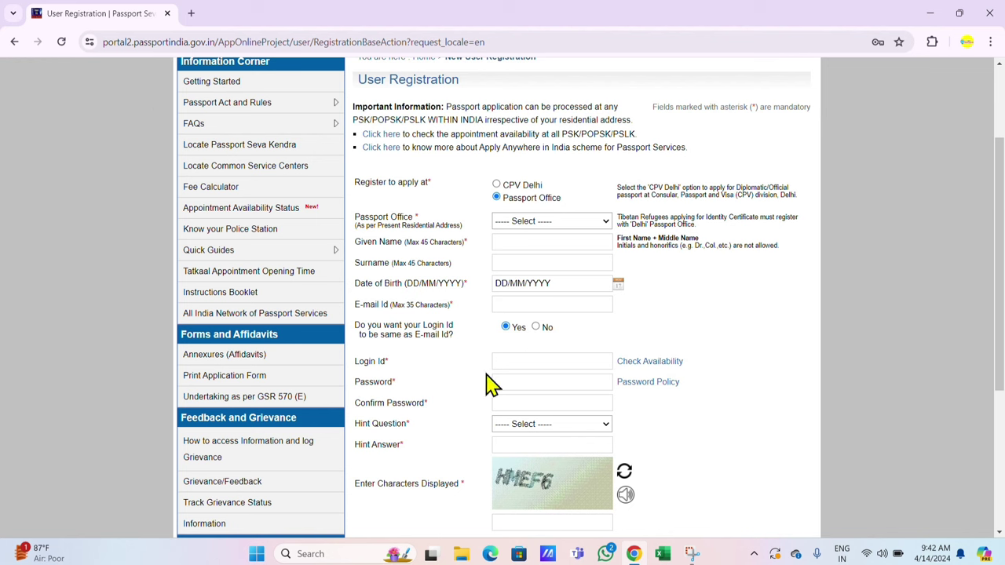
left_click(537, 428)
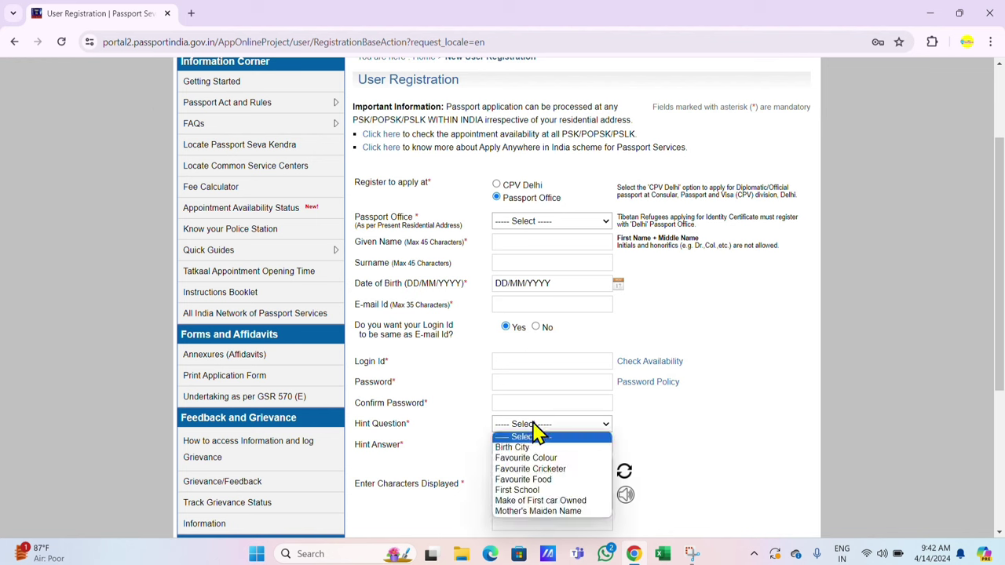
left_click(541, 448)
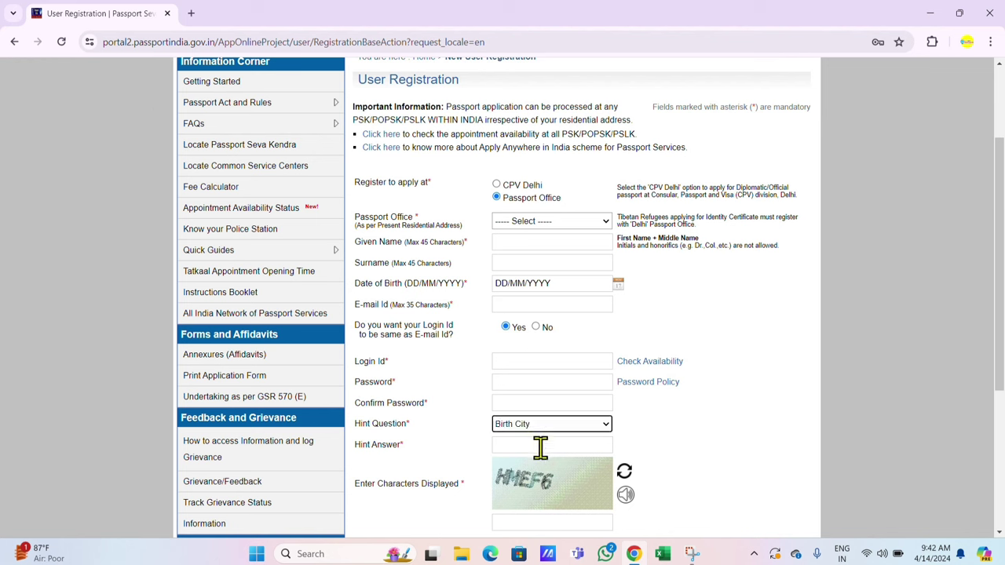
Step: Move to the hint answer and captcha fields, dismissing password suggestions and WhatsApp notifications
left_click(542, 445)
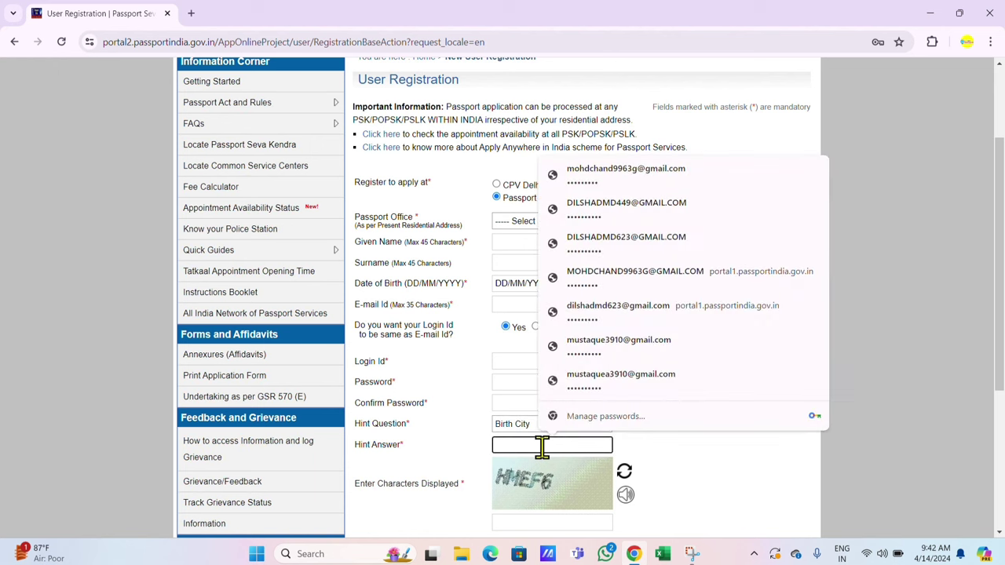
left_click(757, 479)
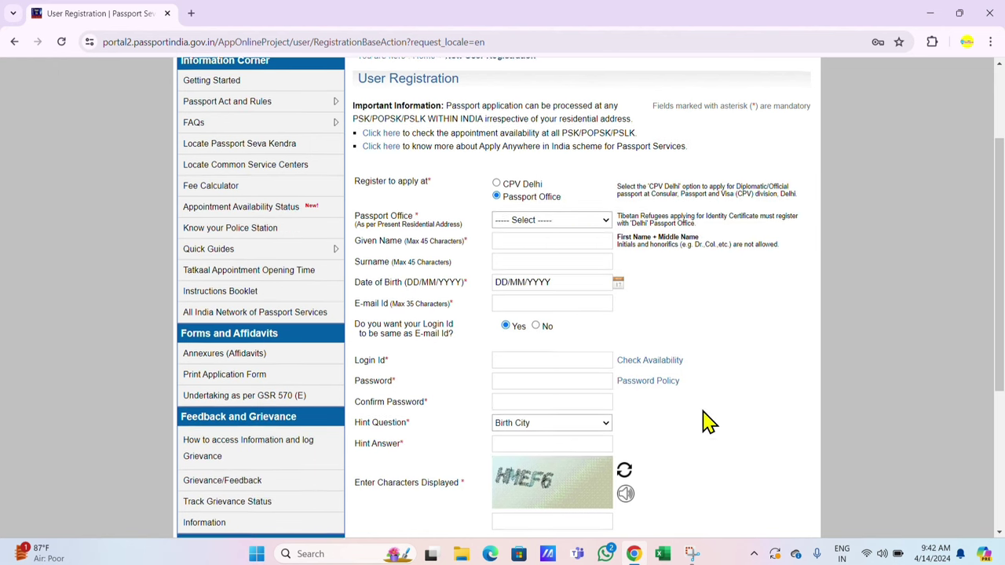
scroll(573, 385, "down", 2)
left_click(544, 390)
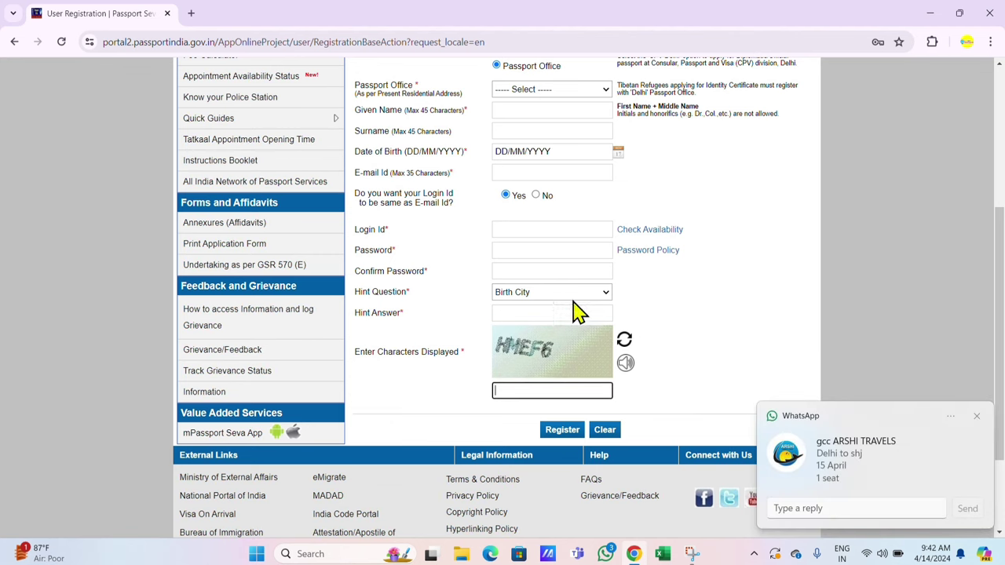
left_click(977, 416)
scroll(628, 275, "up", 4)
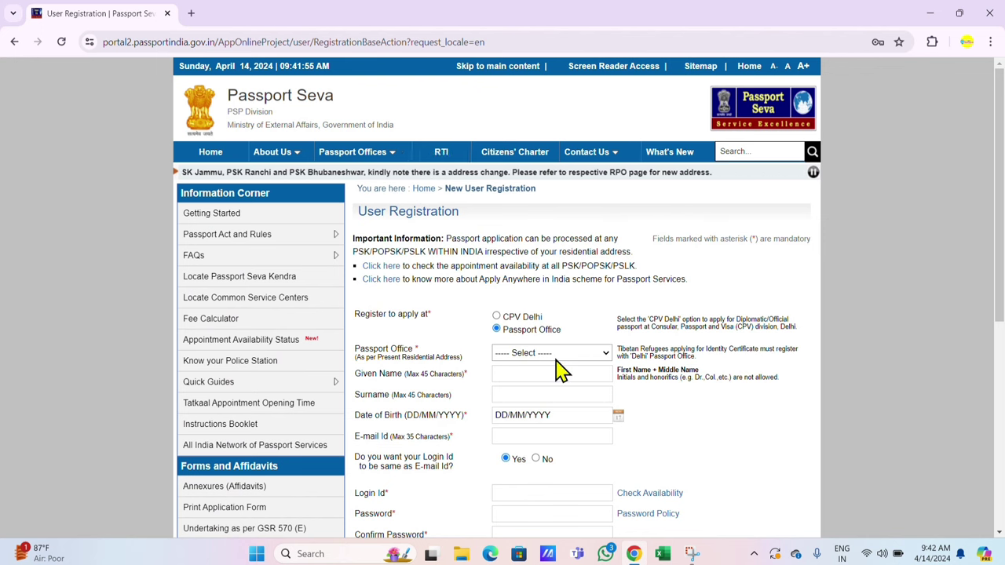
scroll(561, 369, "down", 2)
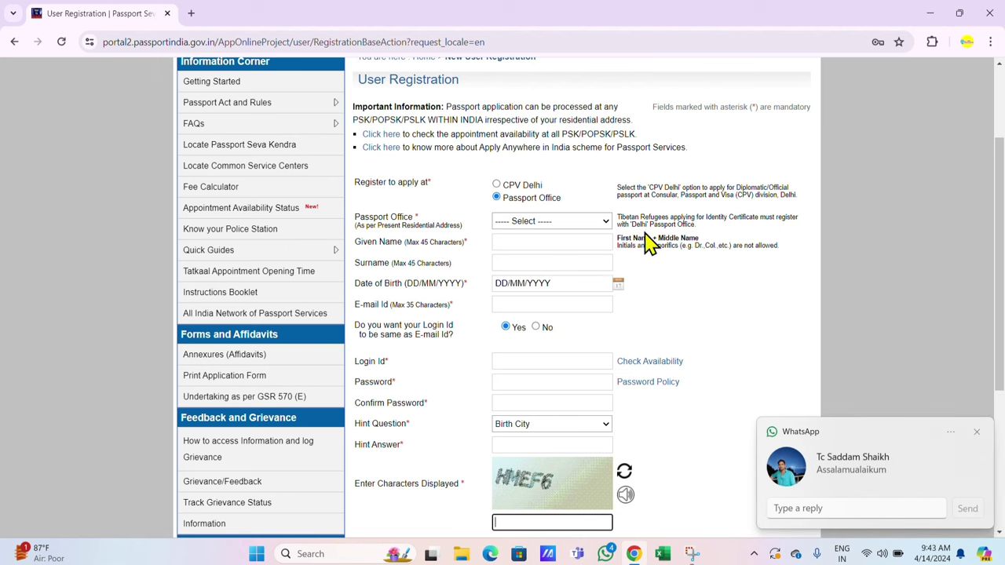
left_click(978, 434)
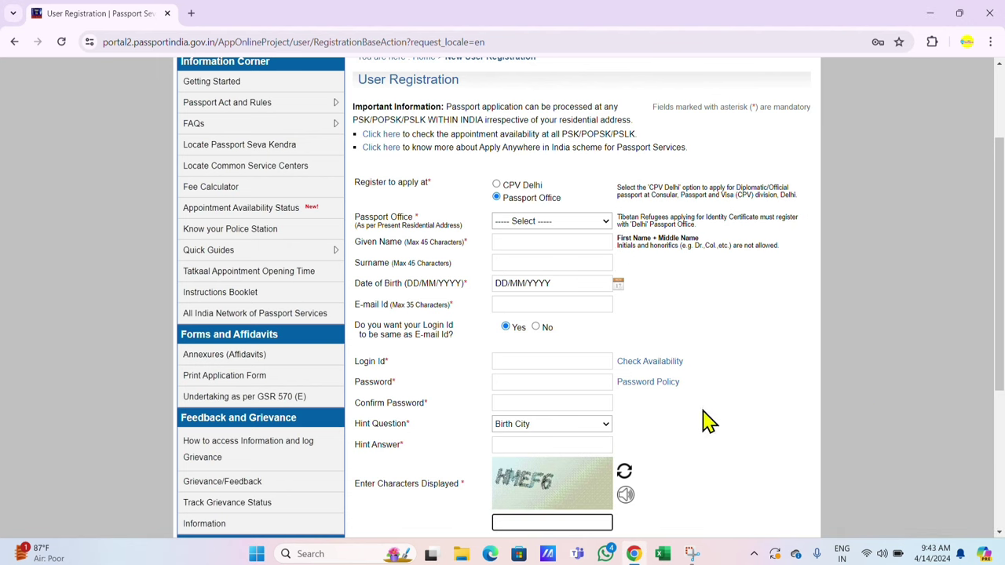
scroll(738, 366, "up", 3)
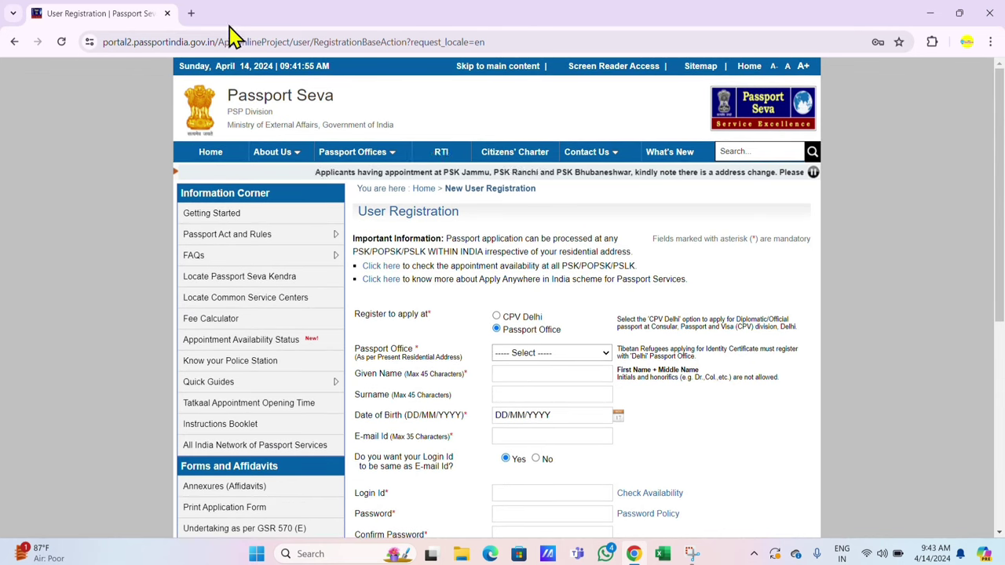
Step: In a new tab, log in to the CSC Digital Seva Portal by entering the captcha
left_click(192, 13)
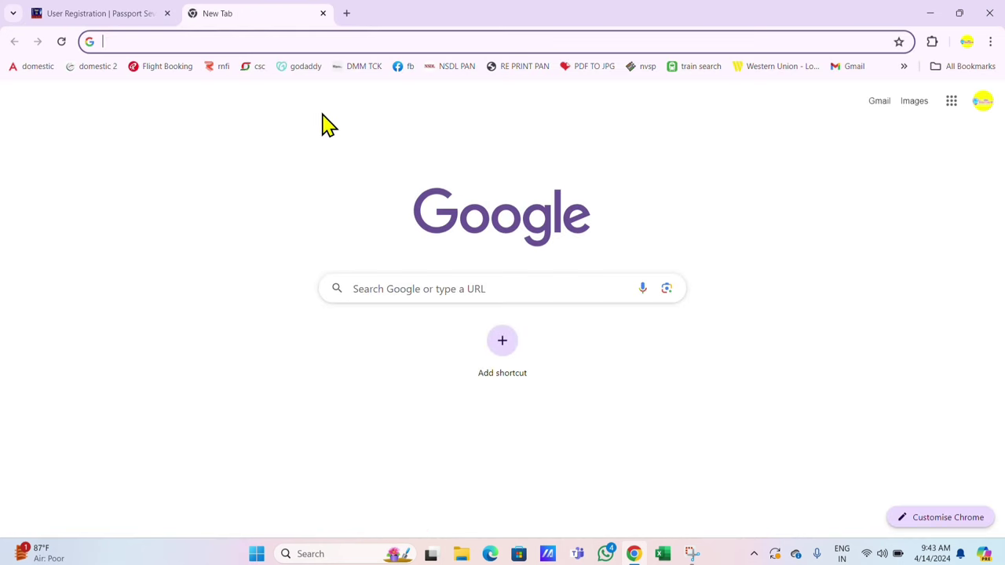
left_click(117, 12)
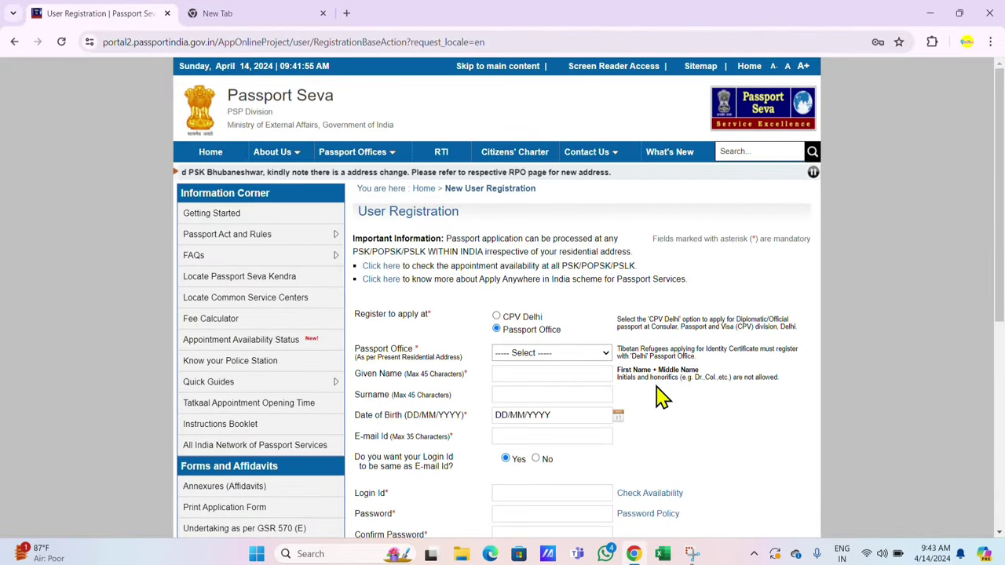
left_click(314, 12)
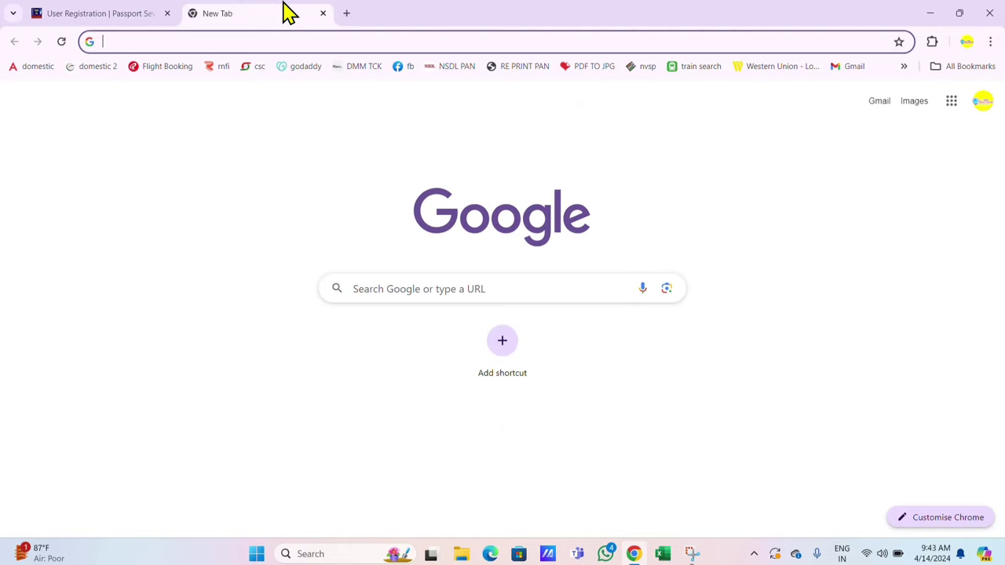
left_click(257, 69)
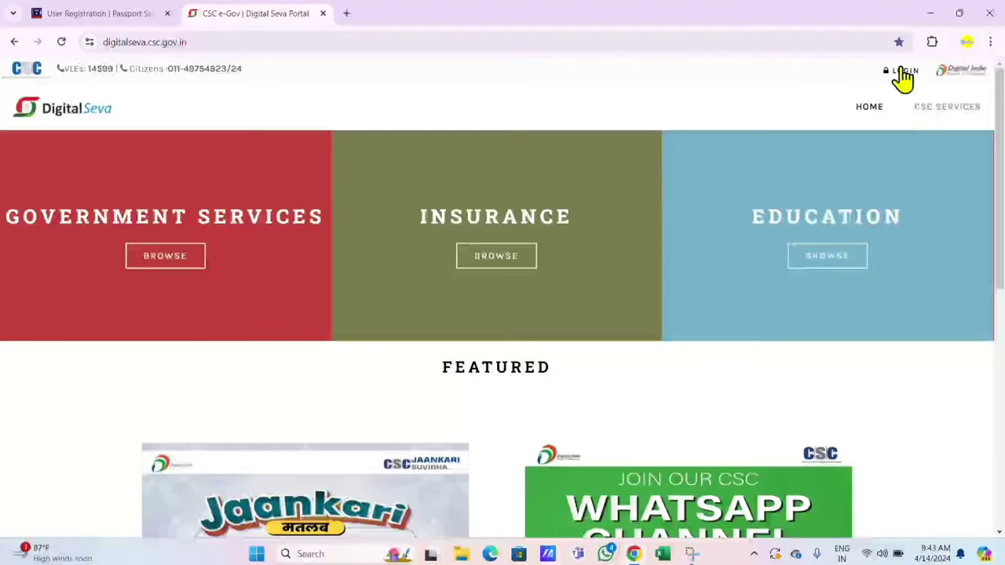
left_click(904, 72)
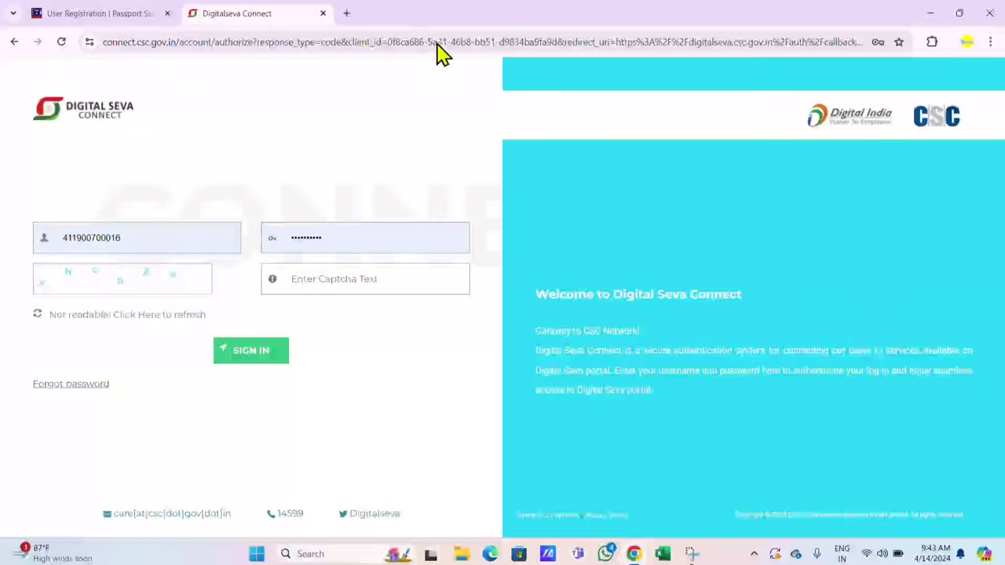
type("xhcb2e")
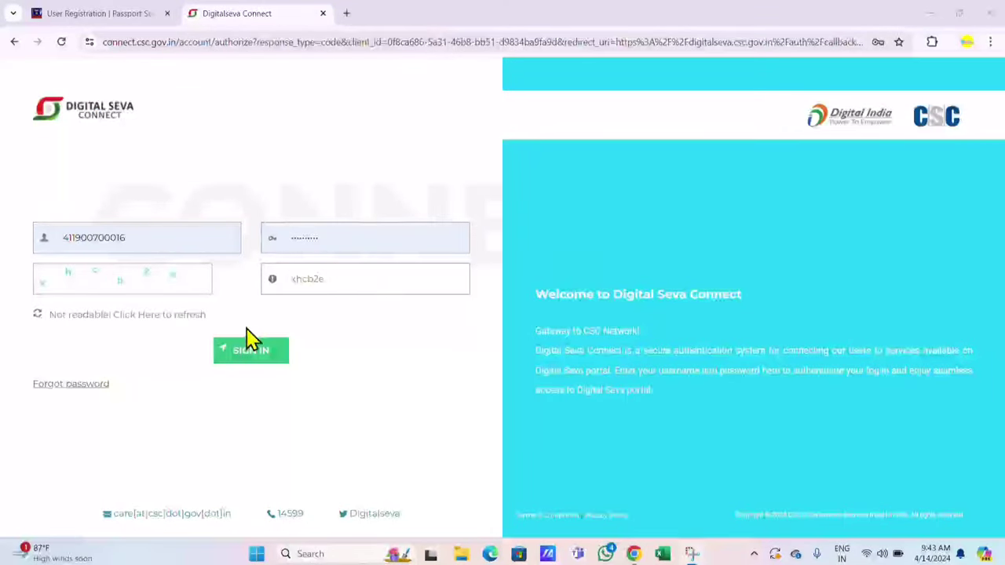
left_click(251, 362)
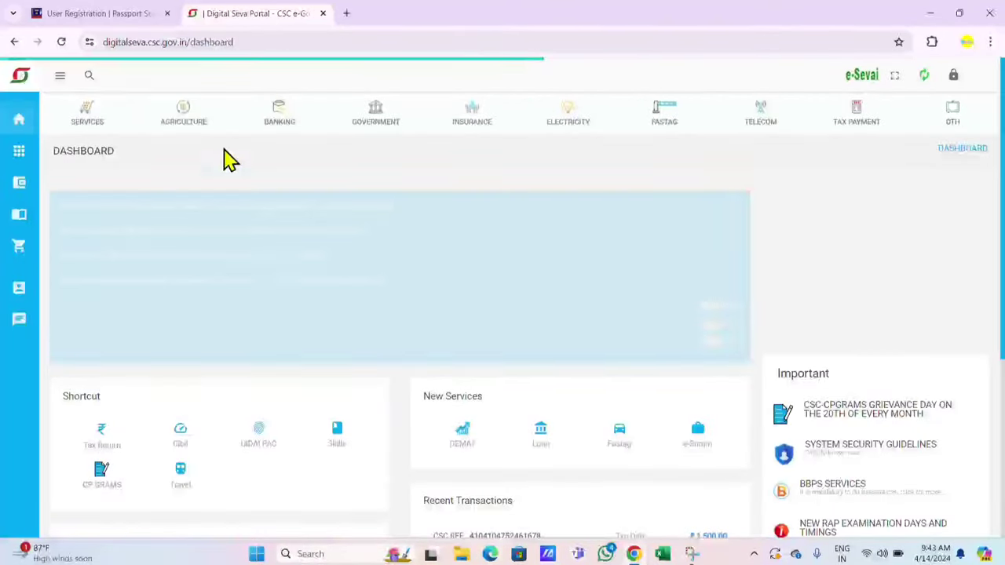
Step: Search services for 'pass', open Passport Services, and continue to Passport Seva with RPO Patna
left_click(89, 76)
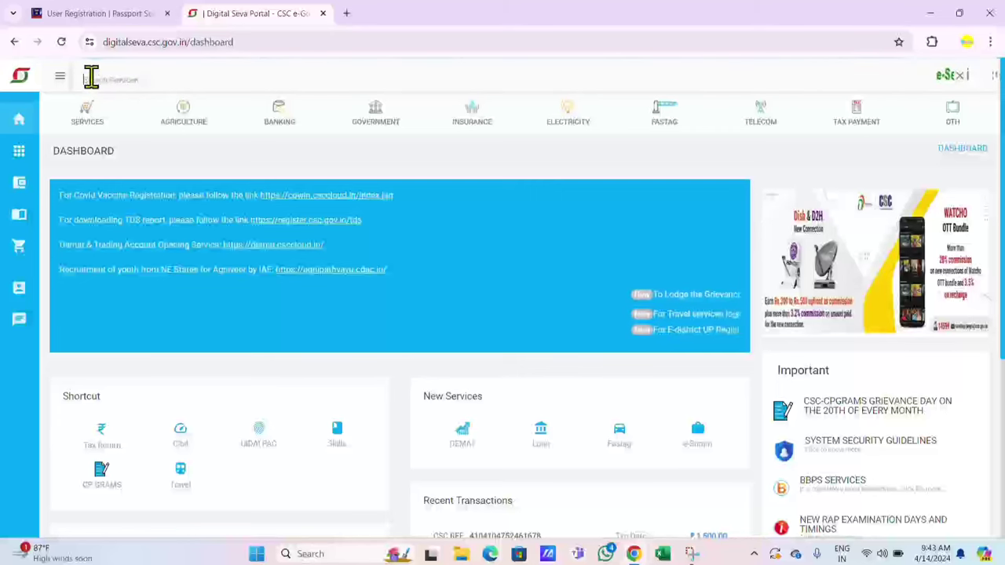
type("passp")
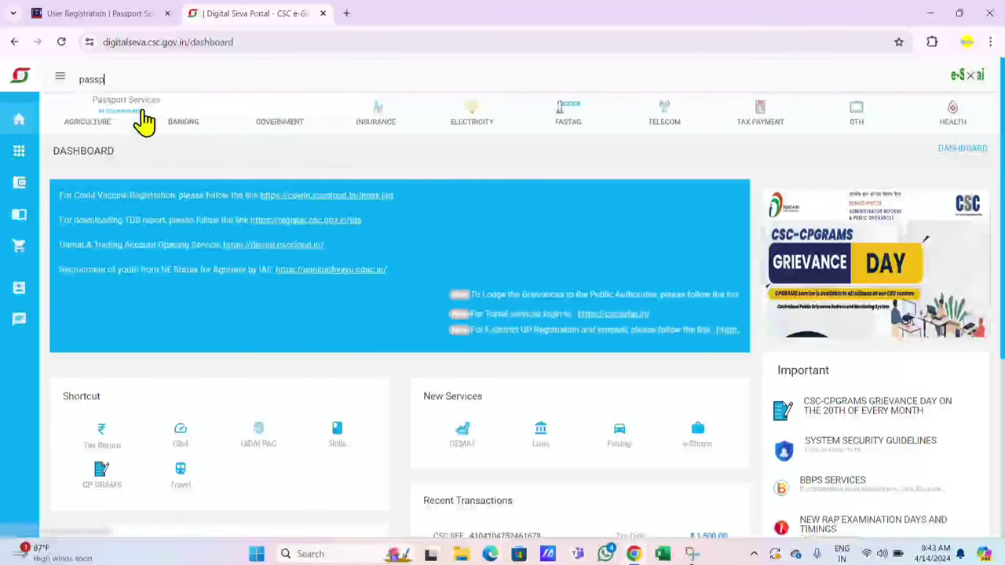
left_click(144, 119)
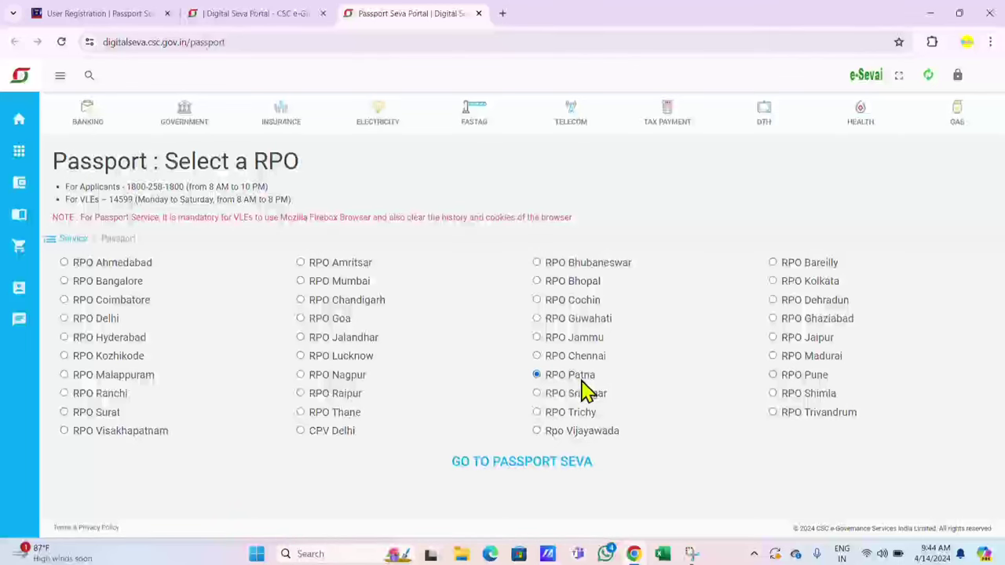
left_click(512, 474)
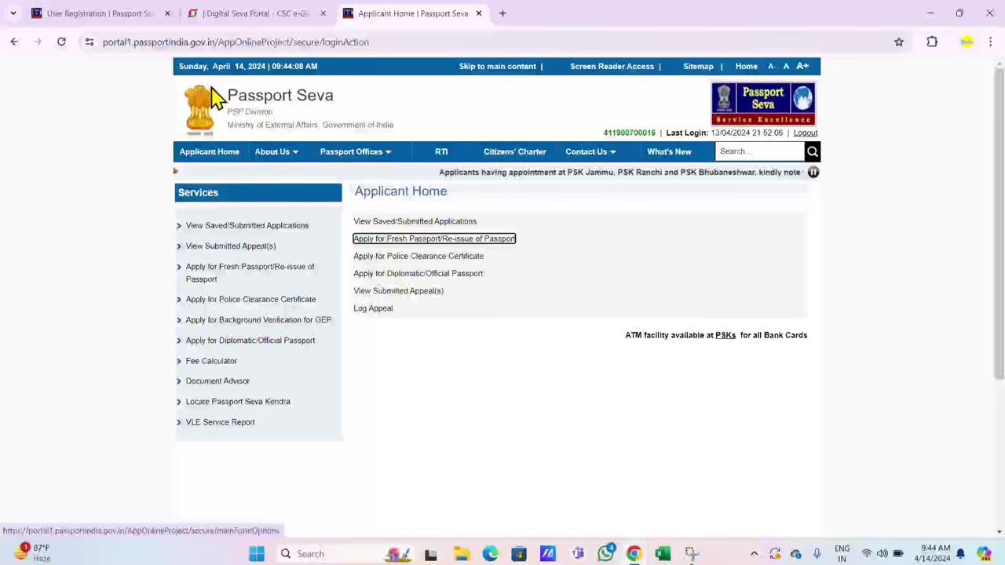
Step: From Applicant Home, open the Apply for Fresh Passport/Re-issue application form
left_click(153, 13)
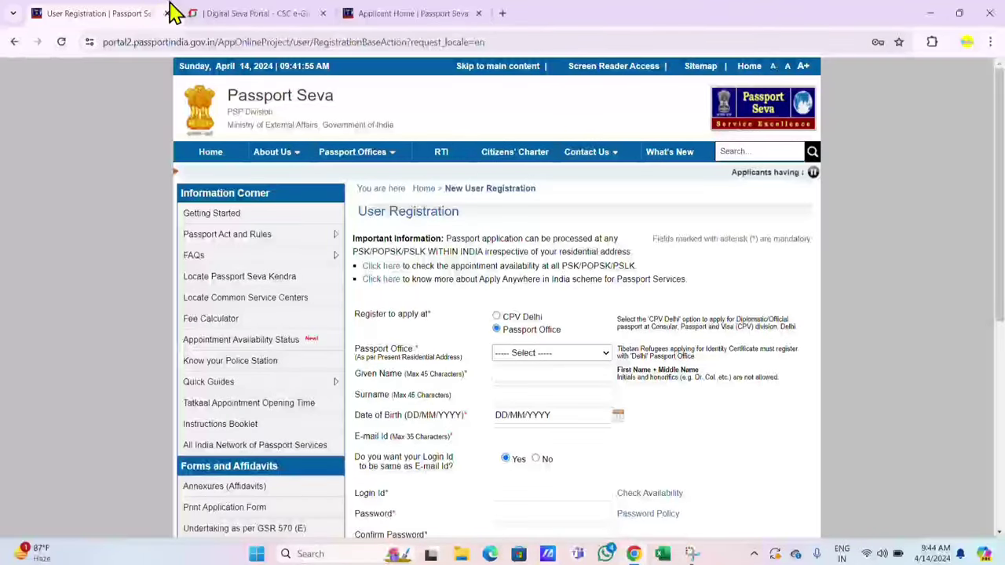
left_click(381, 13)
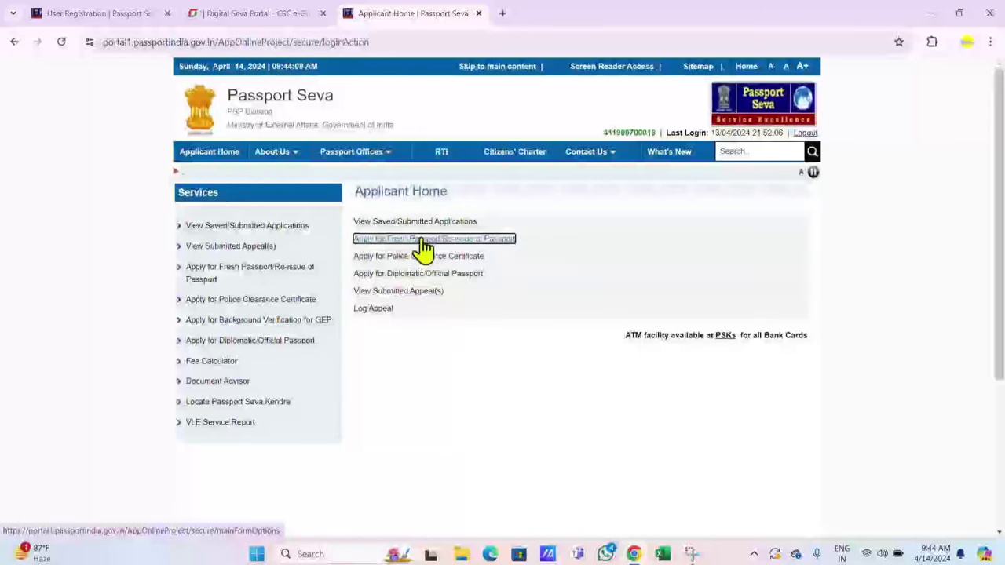
left_click(423, 241)
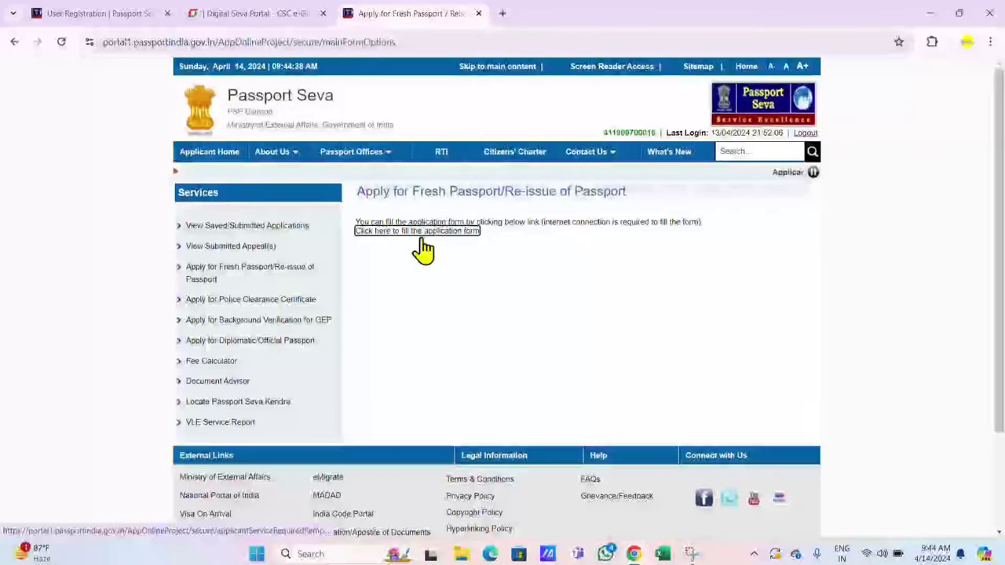
left_click(374, 235)
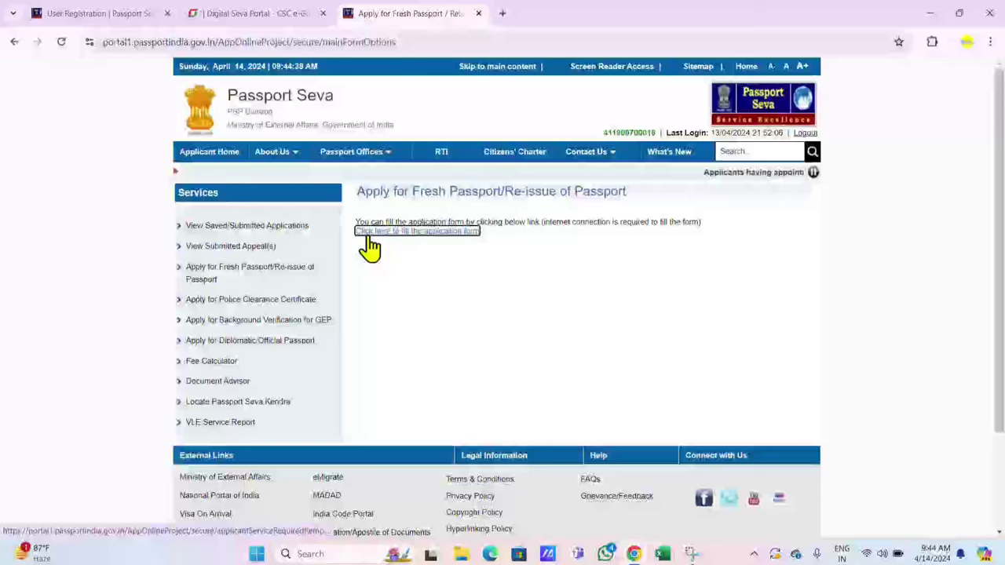
left_click(416, 246)
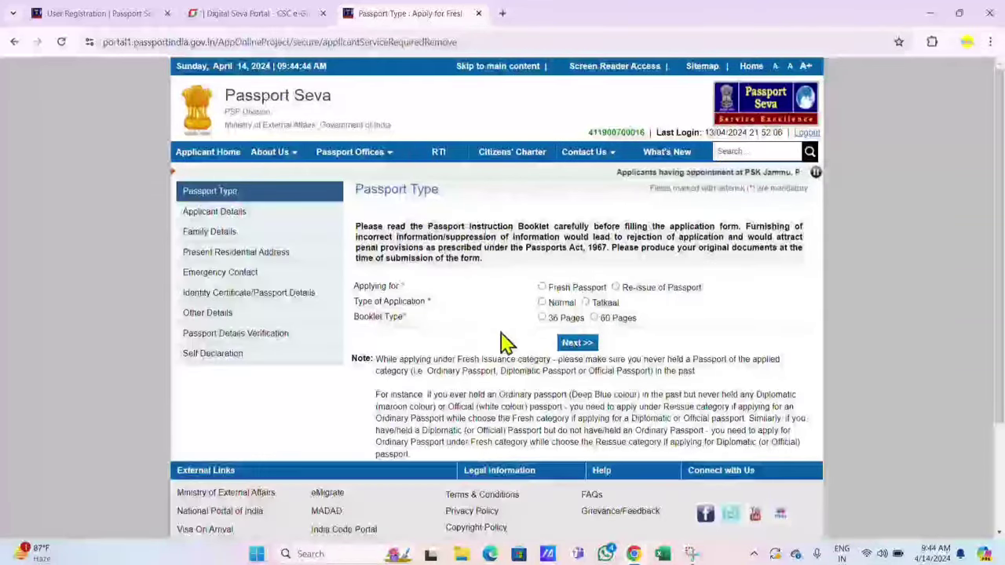
Step: Choose Fresh Passport, Normal application and 36-page booklet, then proceed to Applicant Details
mouse_move(572, 143)
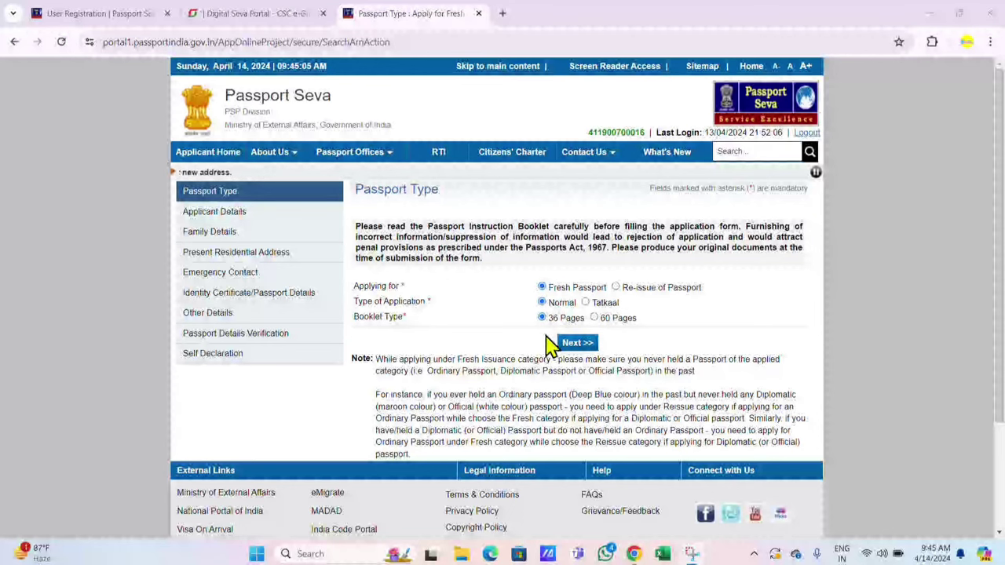
left_click(578, 351)
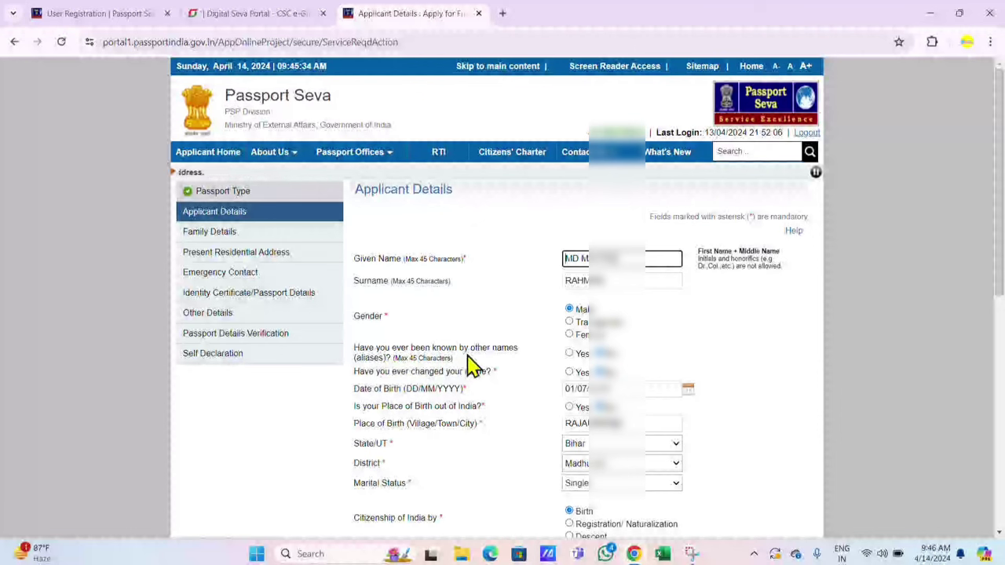
Step: Review the applicant's filled details and keep marital status as Single
left_click(615, 356)
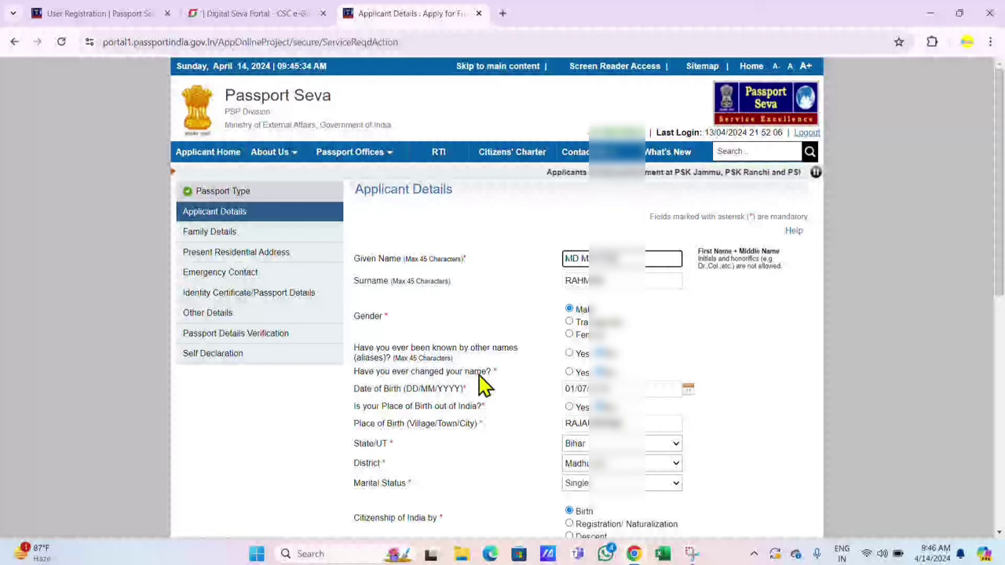
left_click(619, 383)
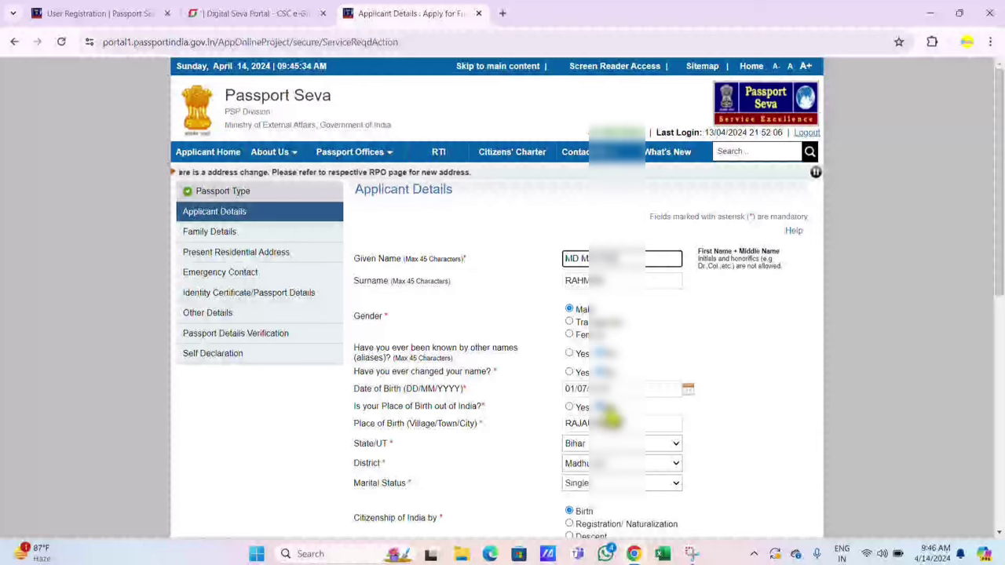
scroll(605, 424, "down", 1)
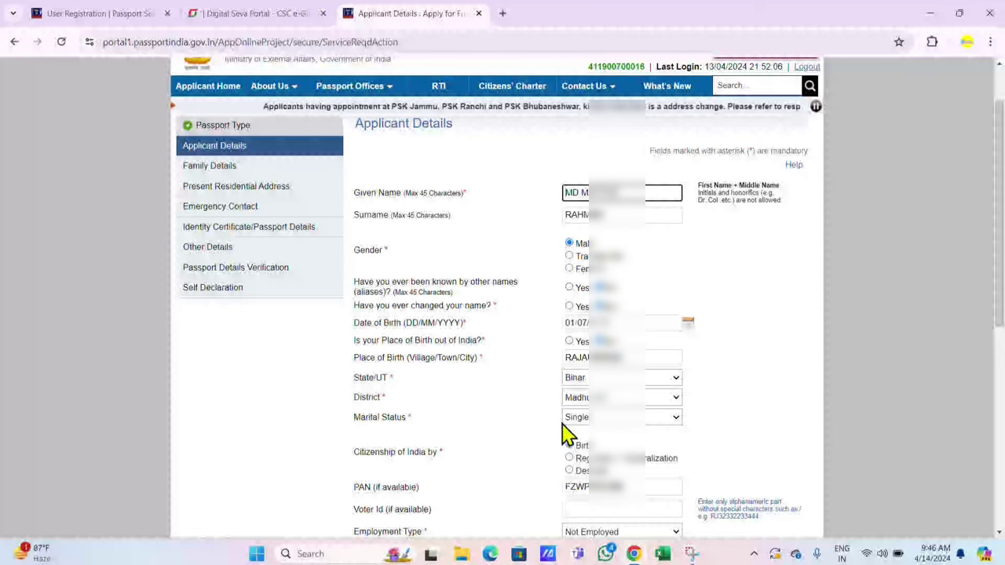
scroll(616, 430, "down", 1)
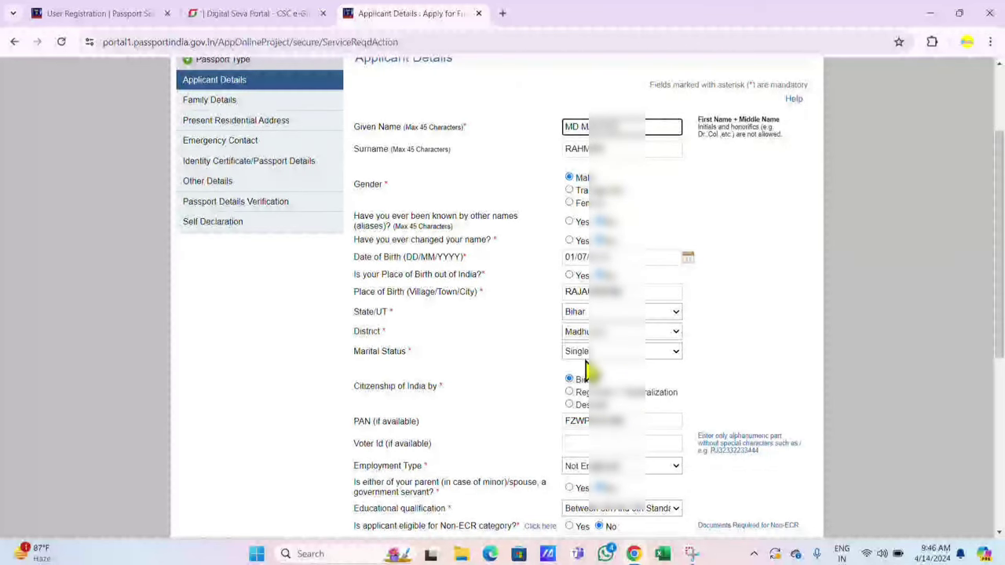
left_click(621, 351)
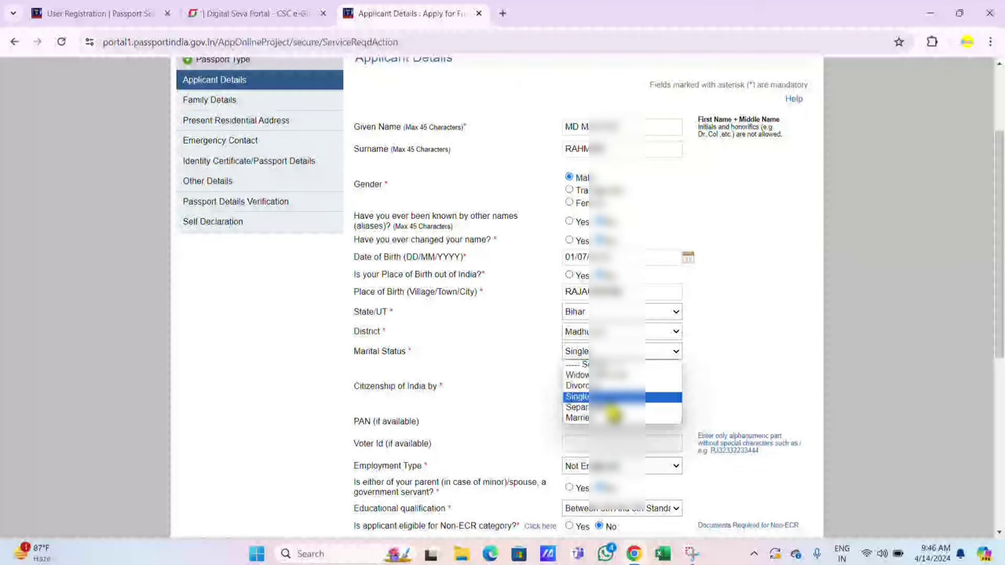
left_click(612, 413)
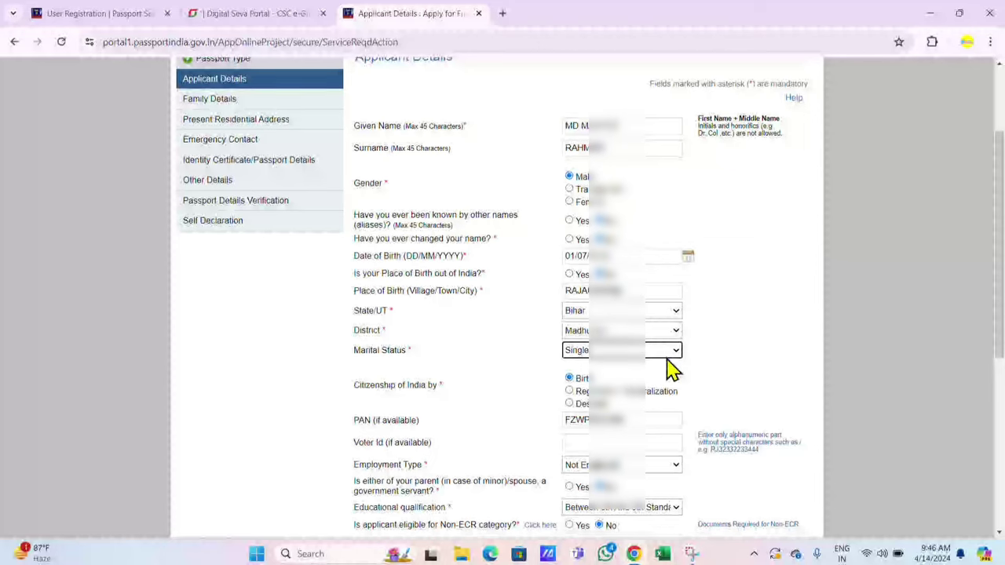
Step: Check the Voter Id and PAN fields and keep employment type as Not Employed
scroll(668, 366, "down", 1)
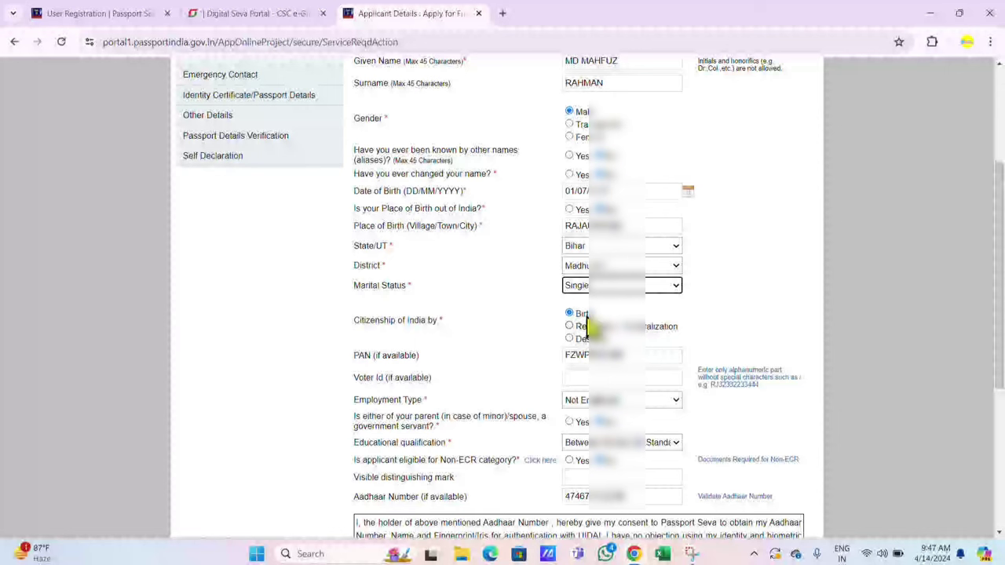
scroll(589, 324, "down", 1)
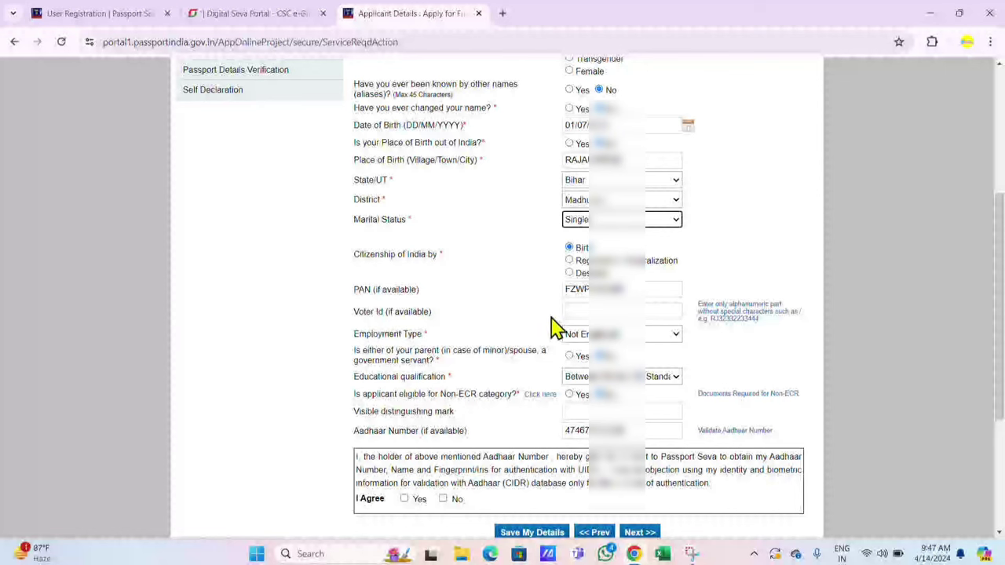
left_click(597, 312)
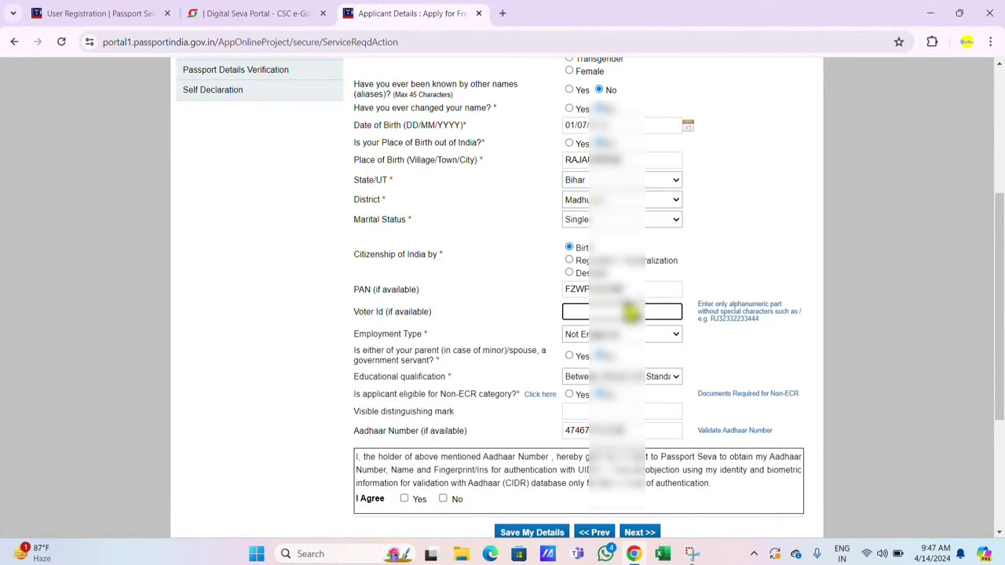
left_click(635, 289)
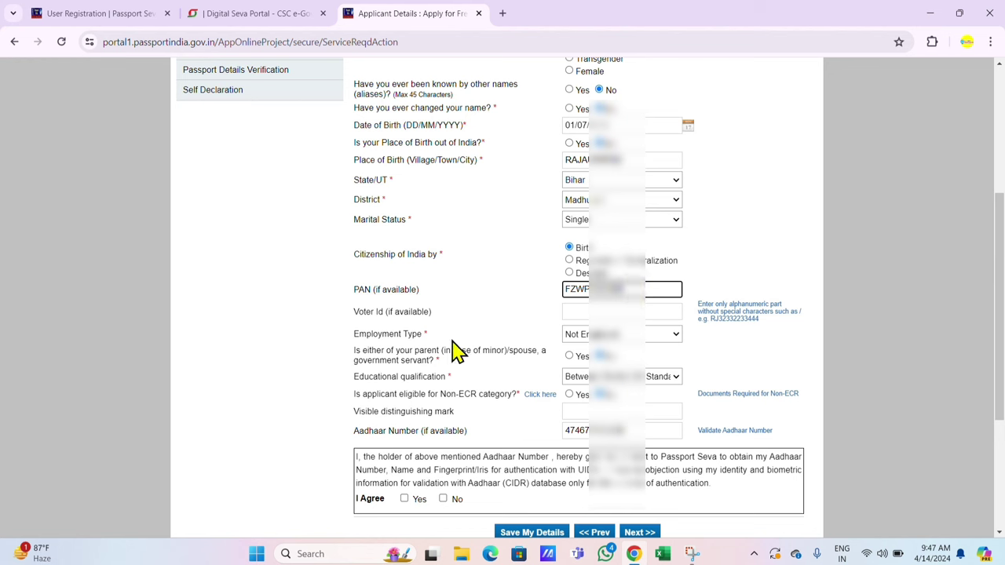
left_click(619, 336)
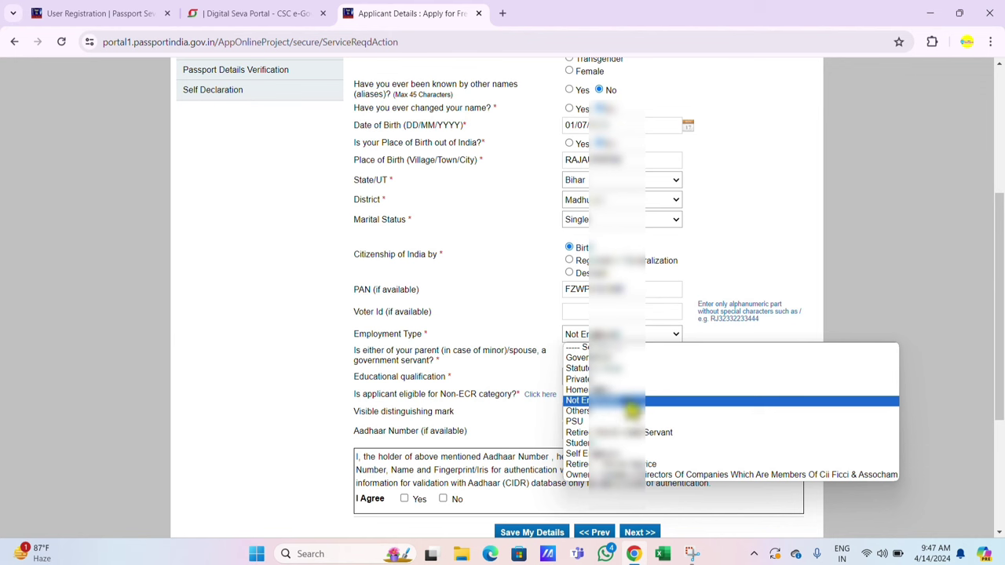
left_click(631, 402)
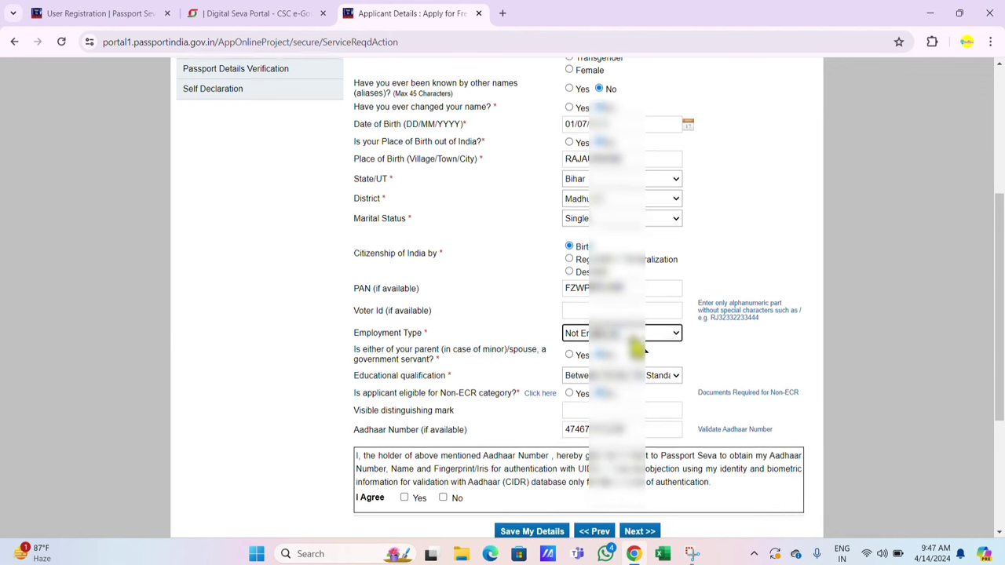
scroll(636, 345, "down", 1)
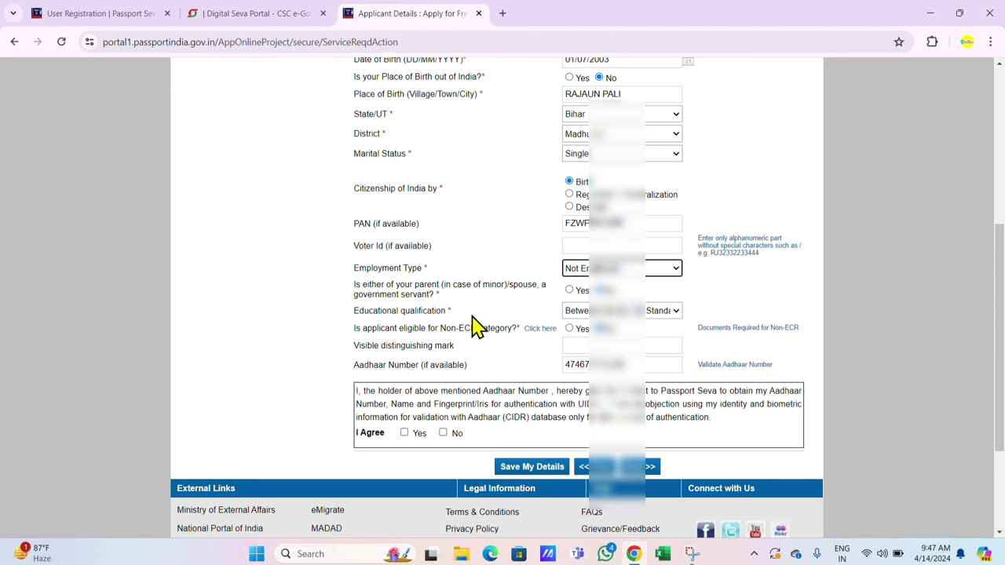
Step: Mark Non-ECR eligibility and change educational qualification from 10th Pass to 'Between … Standard'
left_click(648, 313)
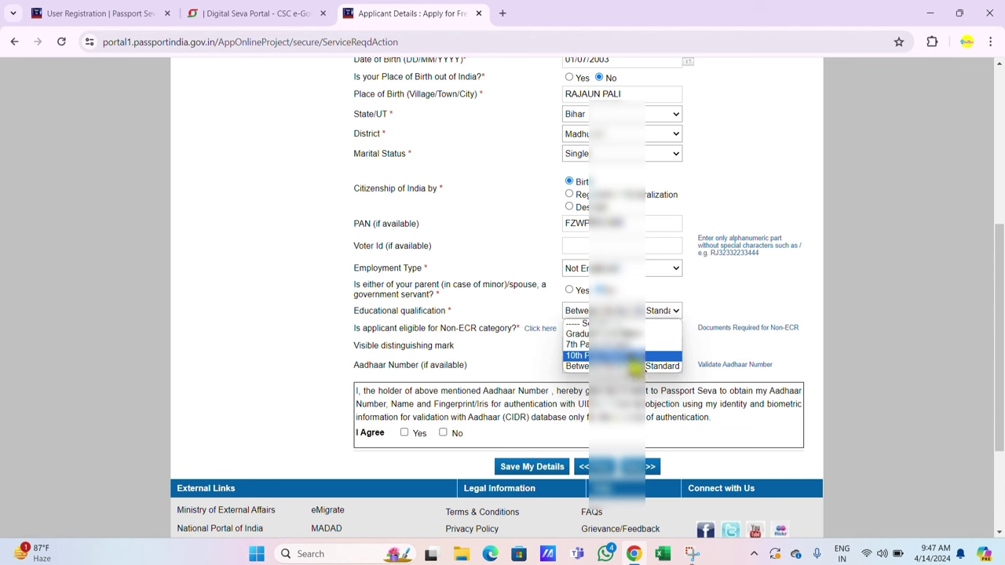
left_click(620, 355)
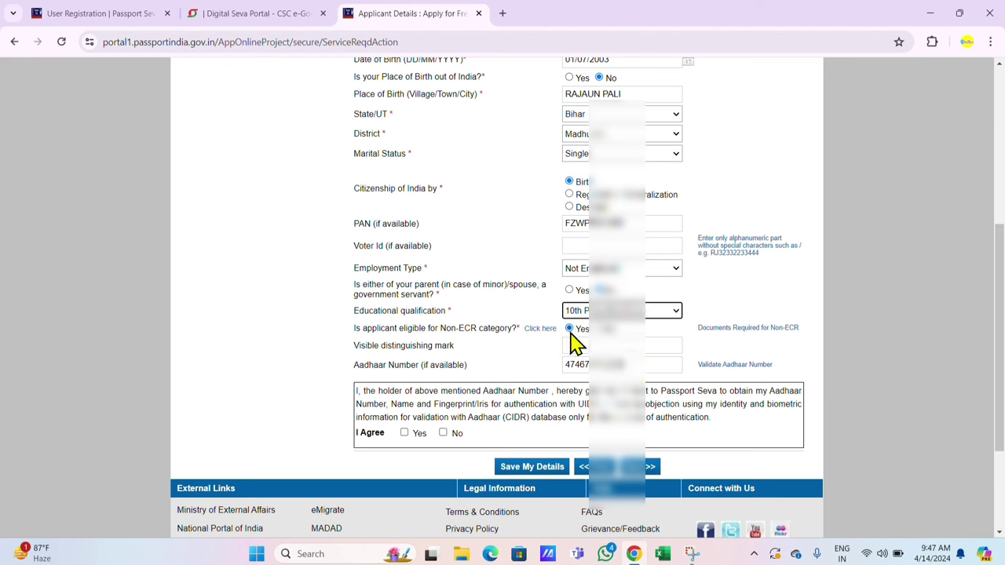
left_click(570, 333)
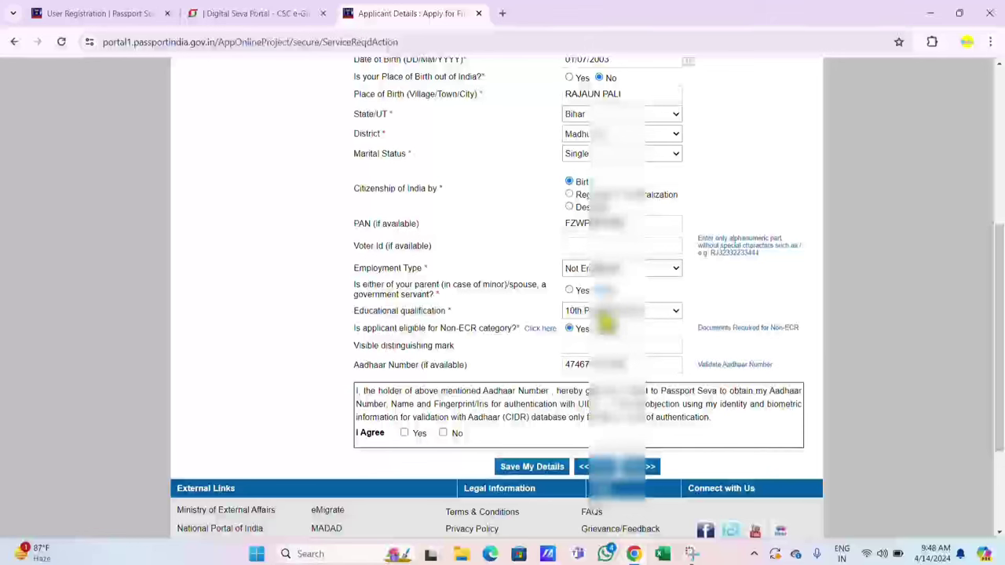
left_click(605, 314)
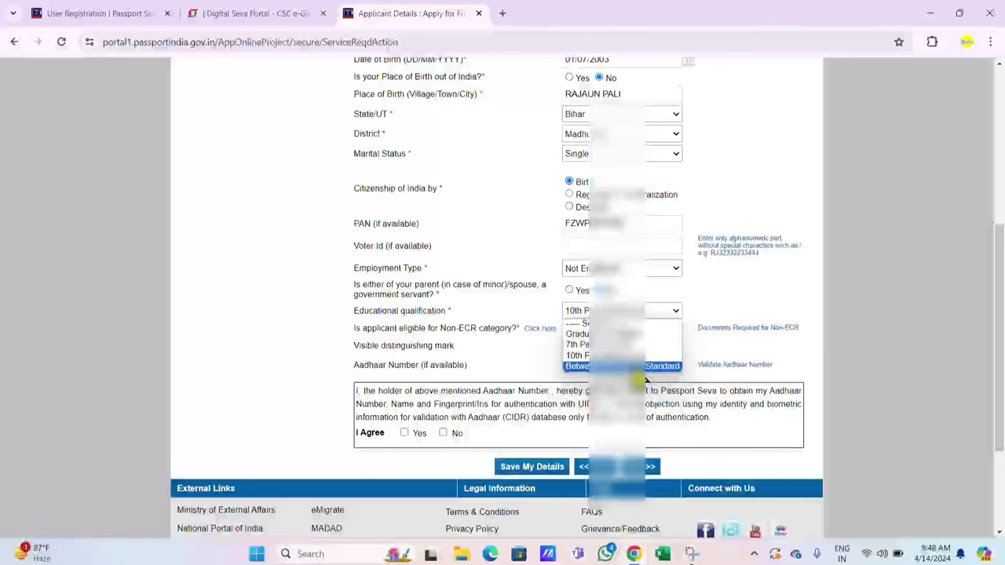
left_click(643, 368)
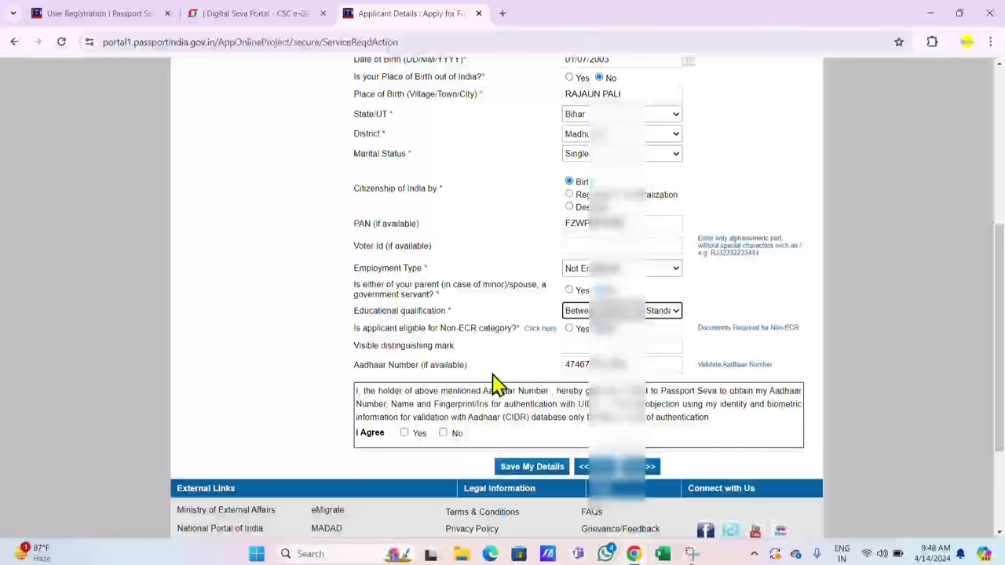
Step: Agree to the Aadhaar authentication consent on Applicant Details below the visible distinguishing mark field
left_click(594, 345)
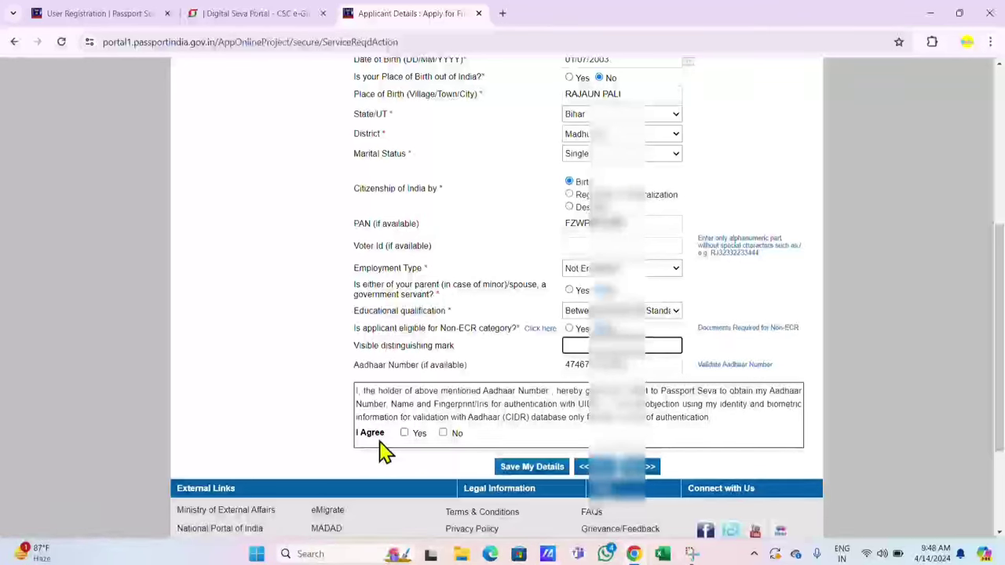
left_click(404, 434)
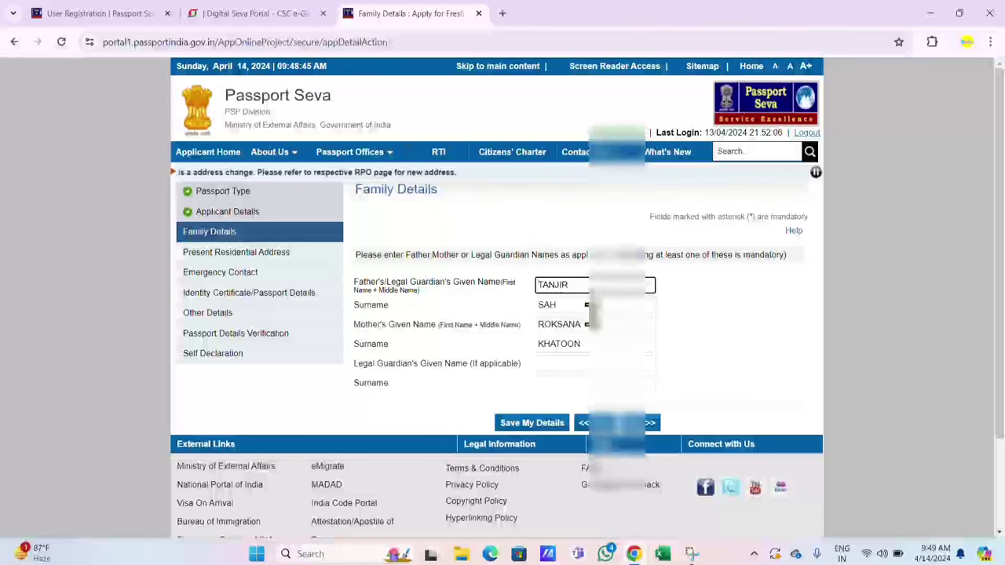
Step: Accept Family Details with the father's and mother's names filled in and move on
left_click(640, 424)
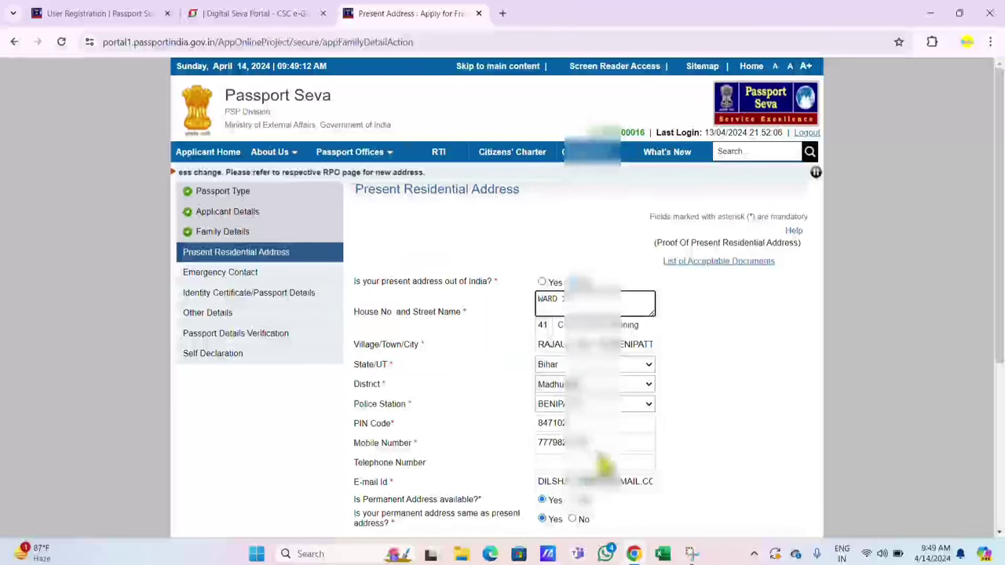
scroll(593, 458, "down", 1)
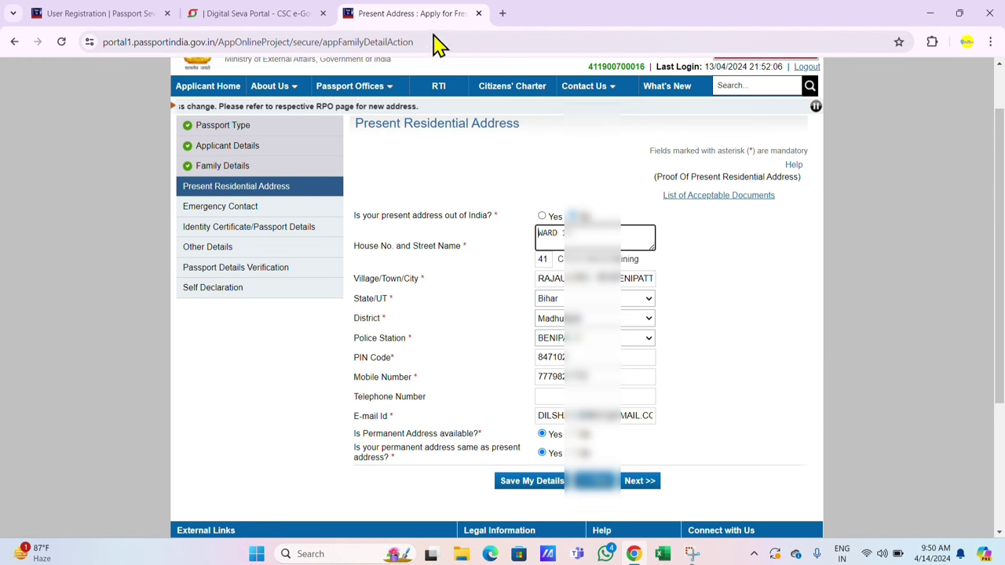
Step: Save the present address, acknowledging the SMS-updates notice and the RPO warning
left_click(638, 485)
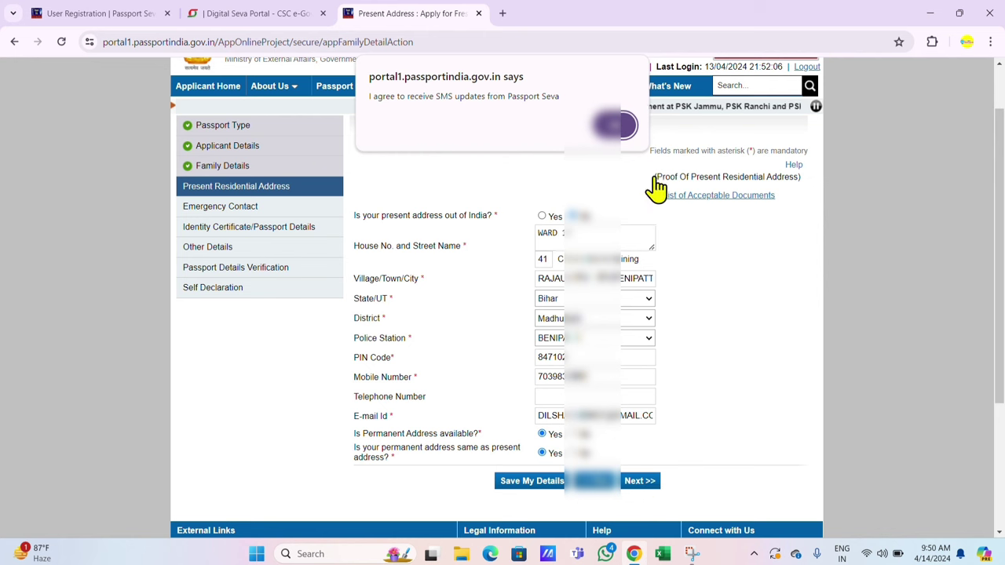
left_click(620, 127)
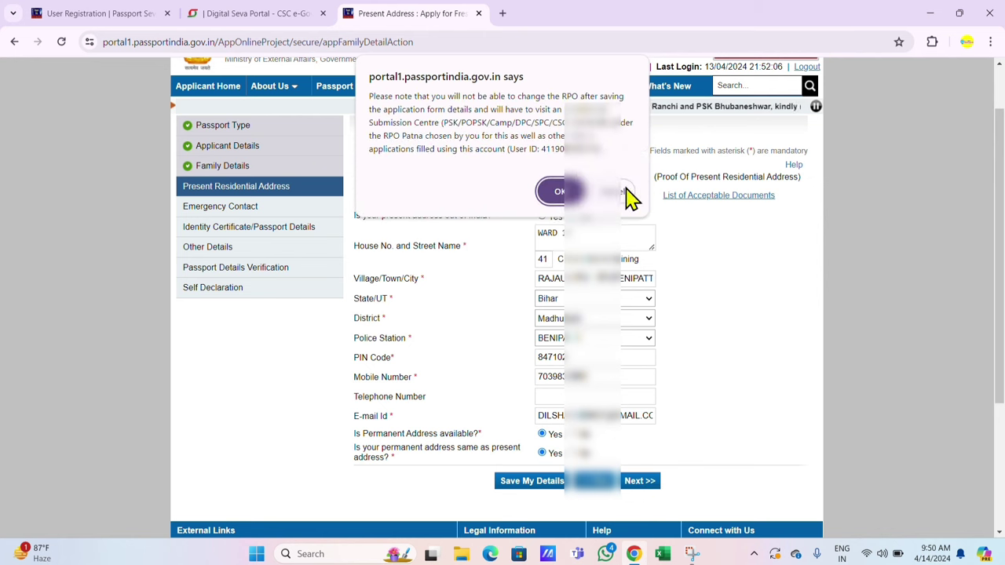
left_click(560, 196)
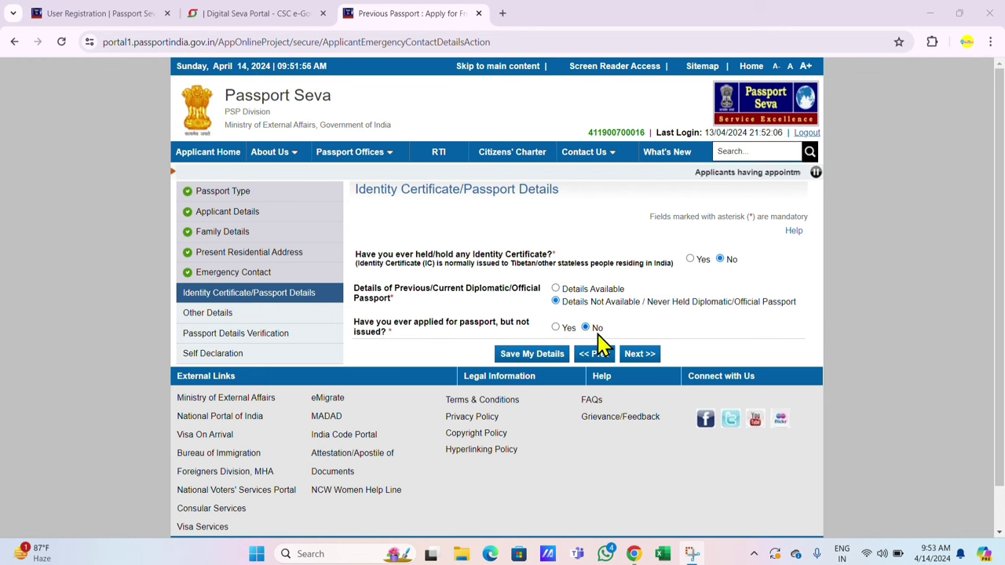
Step: Pass Identity Certificate/Passport Details and review the Other Details questions, all answered No
left_click(641, 354)
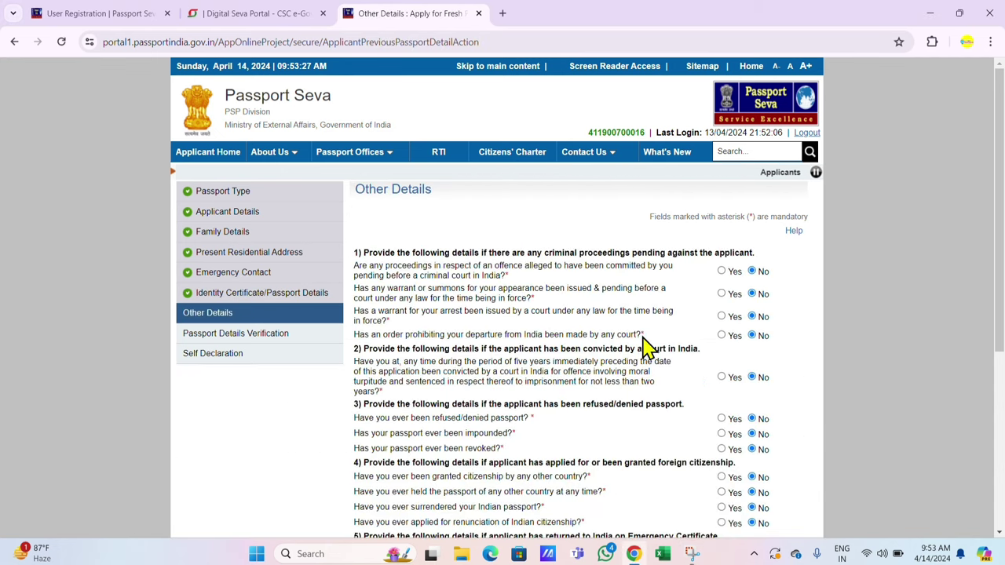
scroll(642, 310, "down", 1)
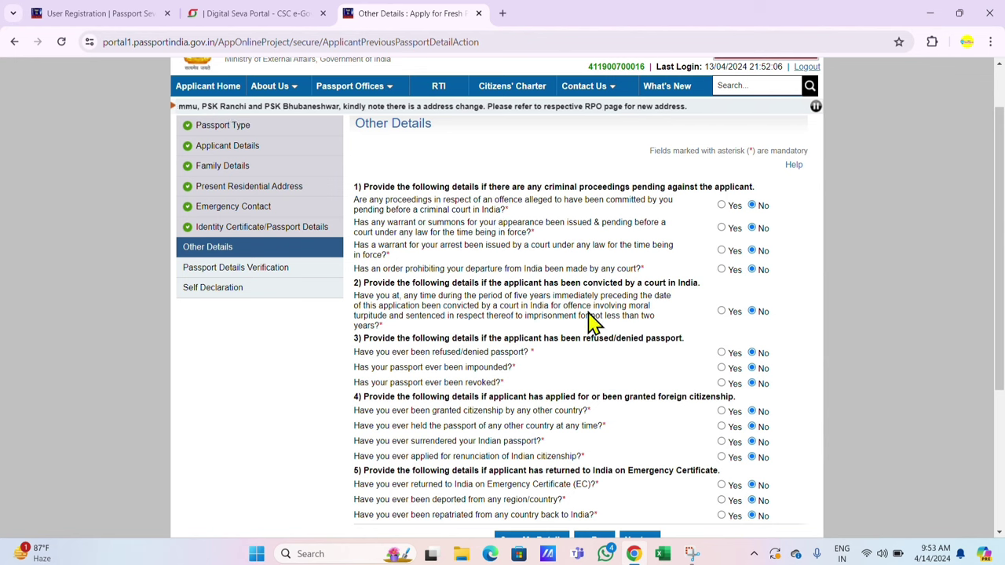
scroll(474, 276, "down", 1)
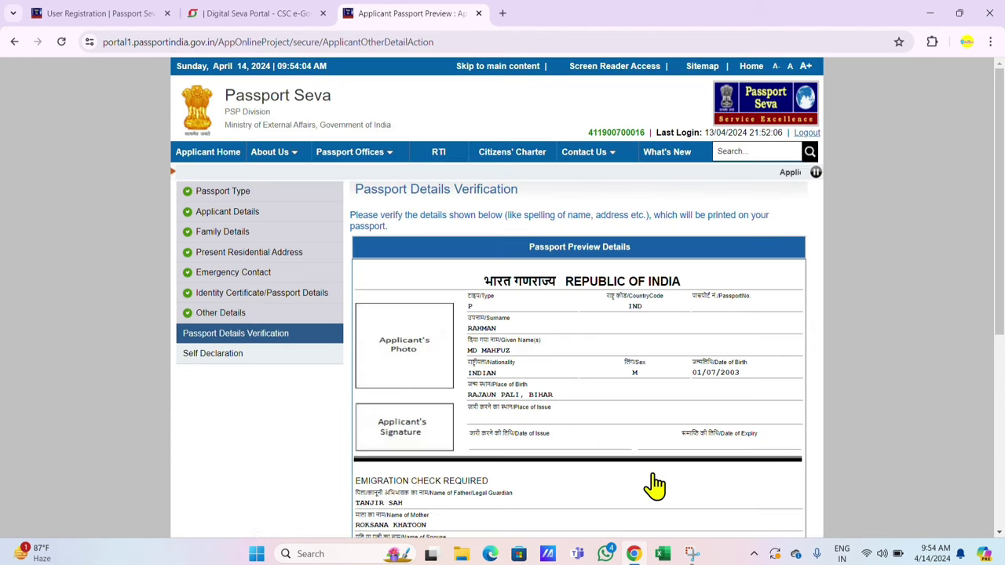
Step: Review the passport details preview and proceed to Self Declaration
scroll(746, 364, "down", 1)
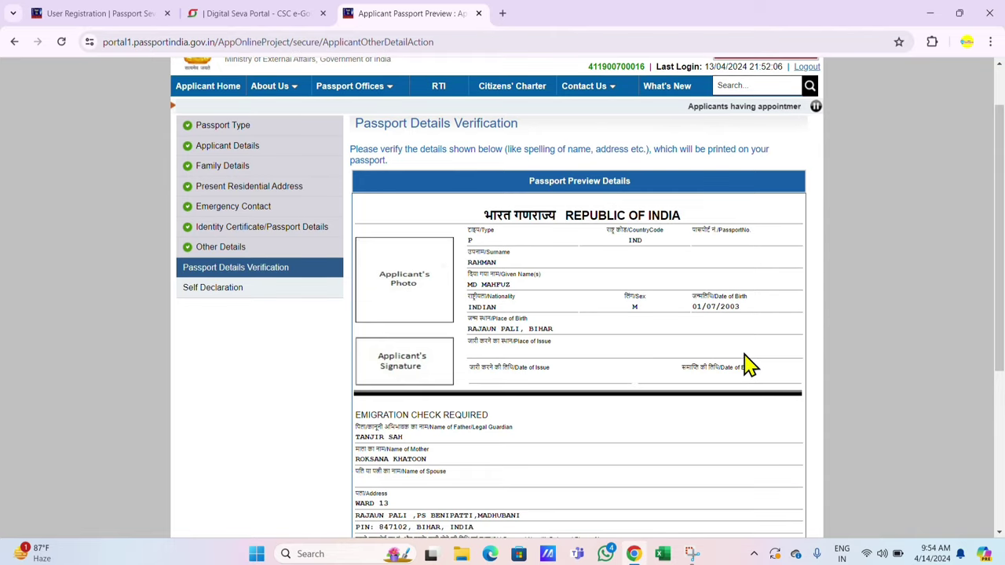
scroll(752, 363, "down", 1)
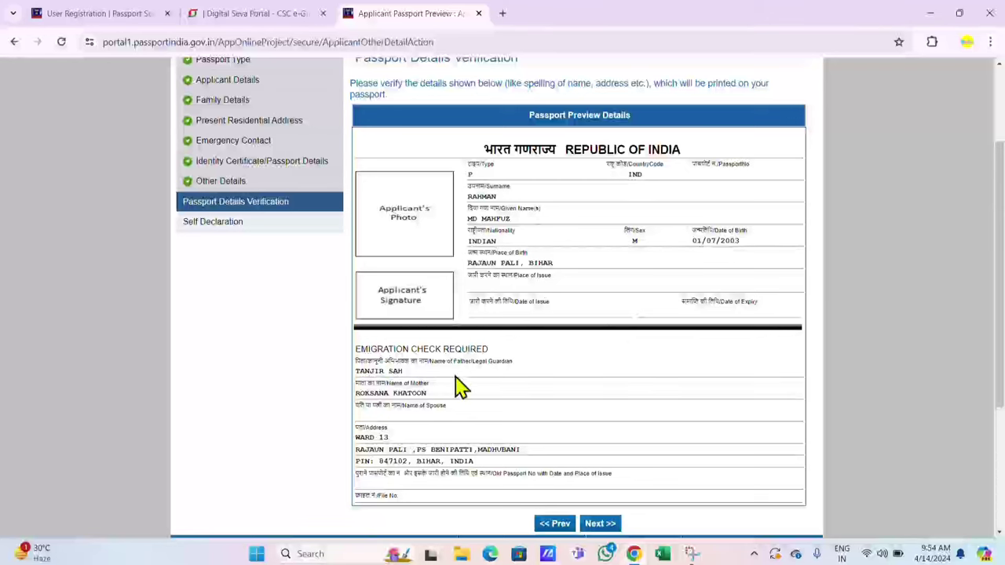
left_click(597, 531)
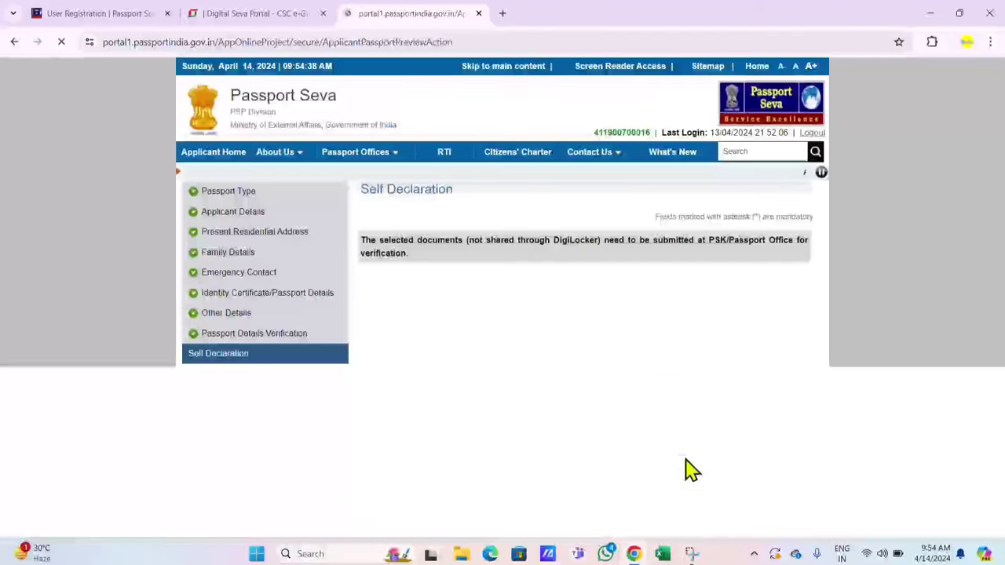
Step: Choose PAN Card as proof of birth and Aadhaar Card as address proof
scroll(748, 339, "down", 1)
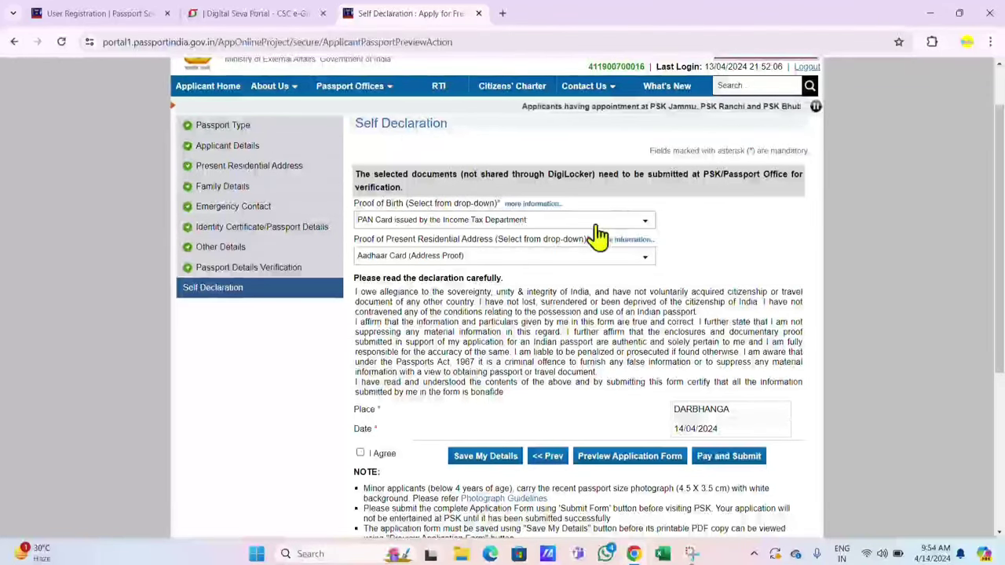
left_click(539, 229)
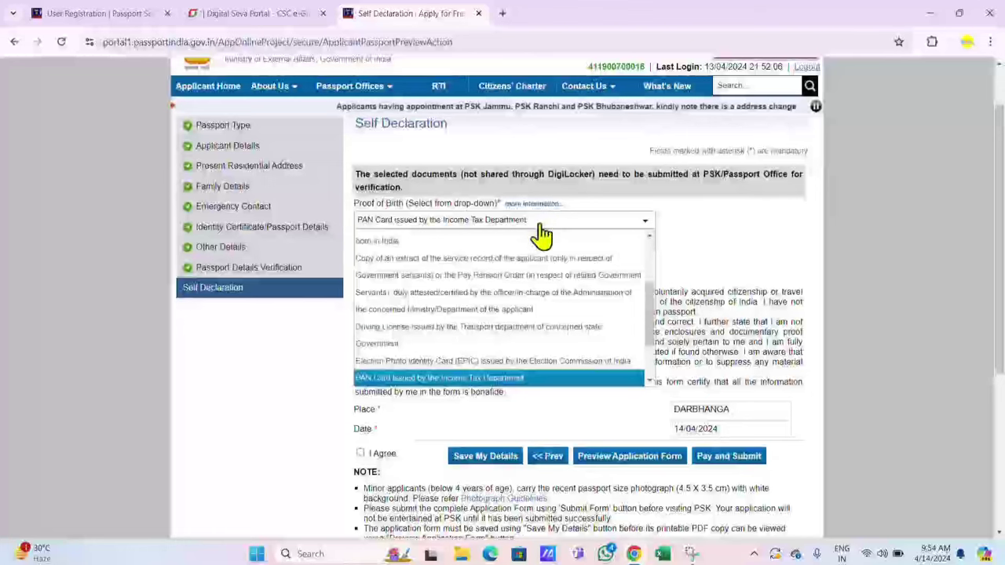
left_click(413, 386)
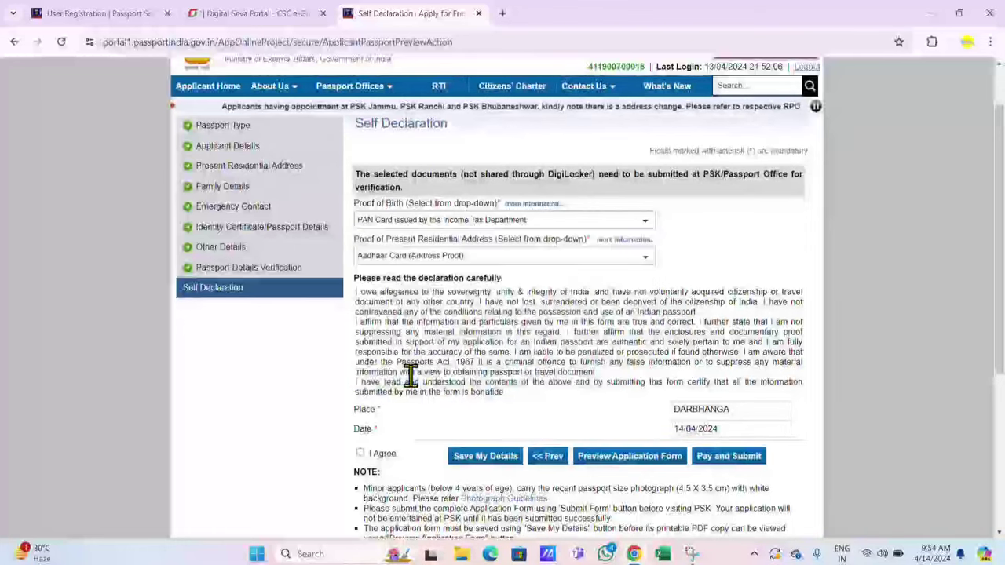
left_click(451, 259)
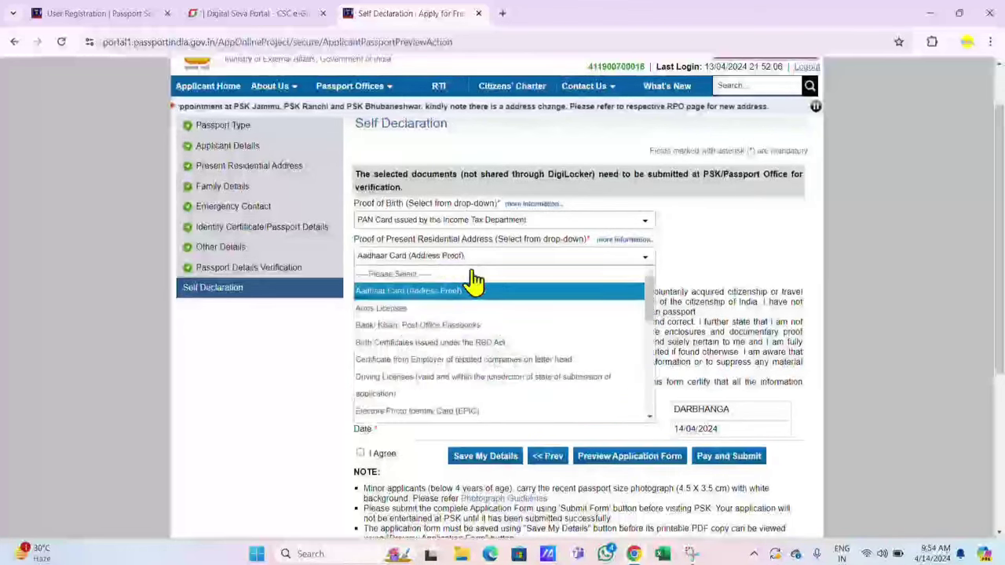
left_click(401, 290)
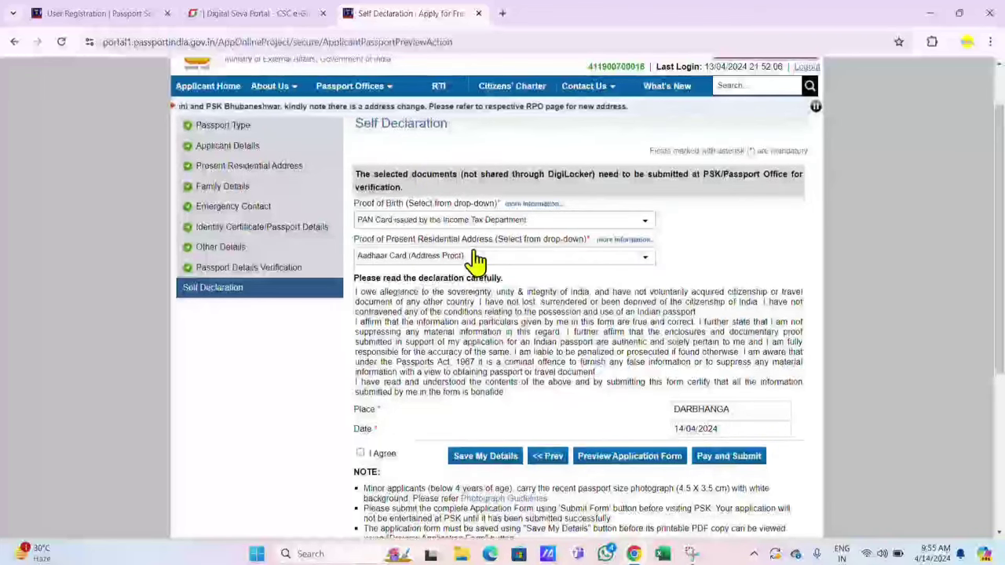
Step: Agree to the self declaration, confirm the Place, and submit the application for payment
scroll(475, 259, "down", 2)
left_click(360, 321)
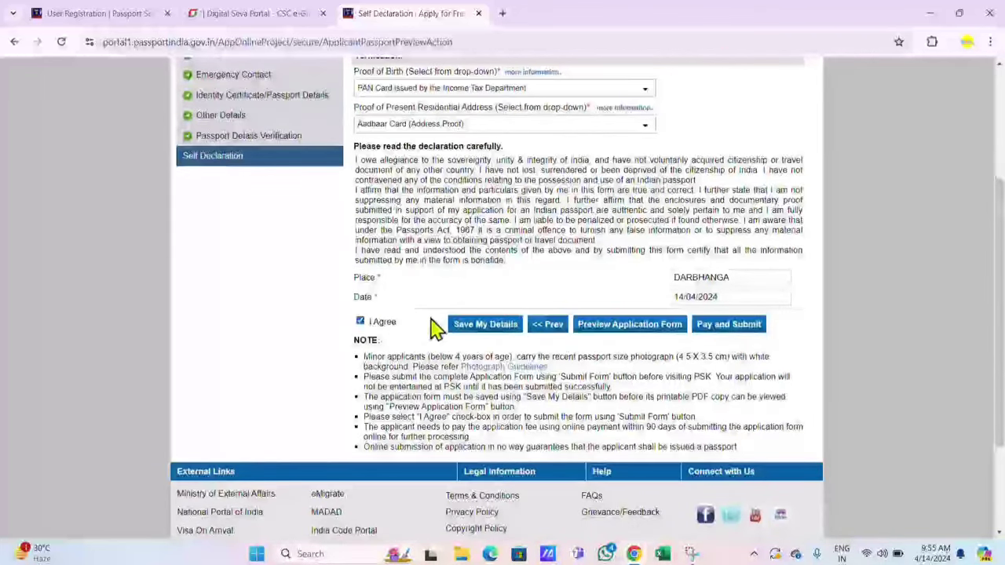
left_click(750, 275)
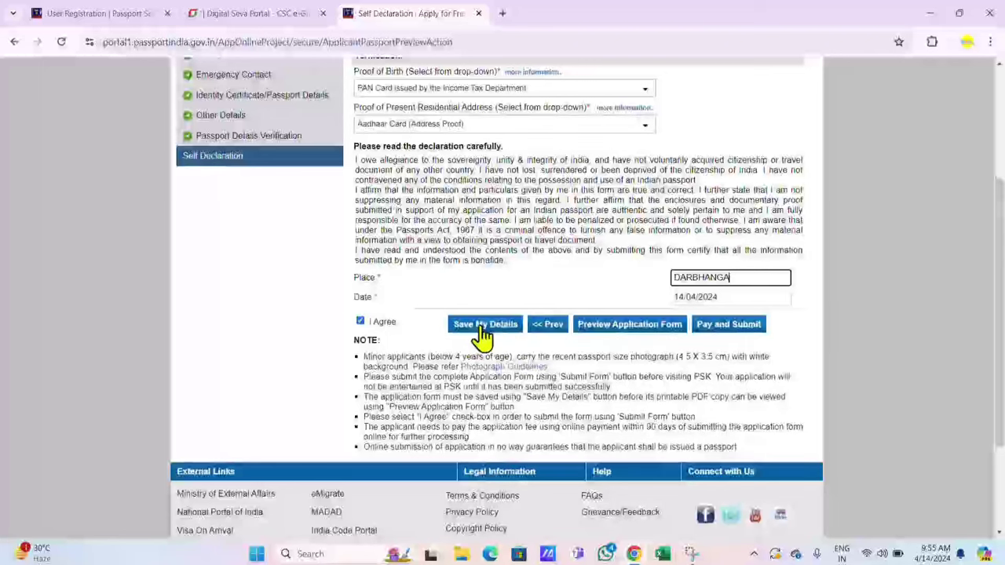
left_click(740, 329)
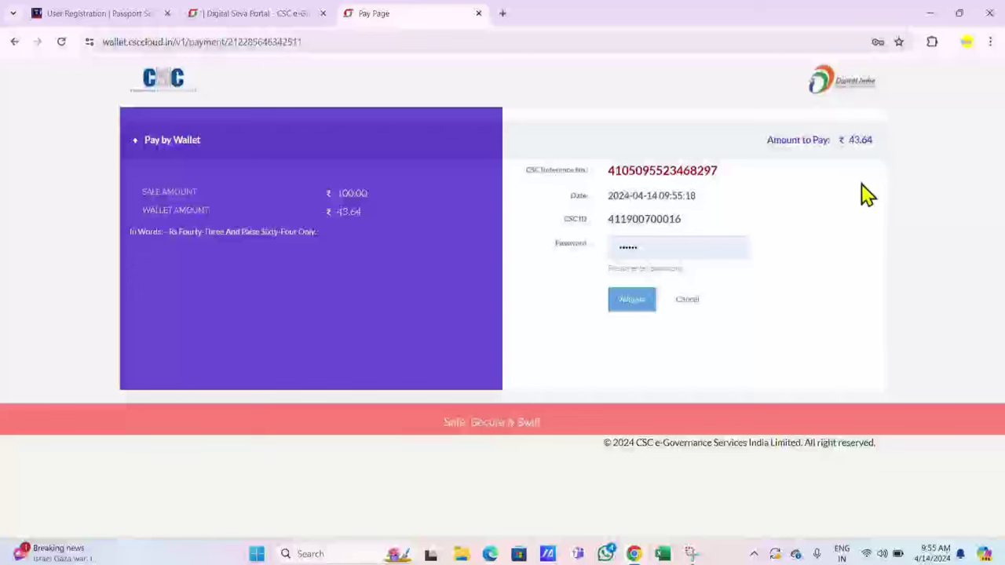
Step: Validate the ₹43.64 CSC wallet payment using the wallet password
left_click(632, 307)
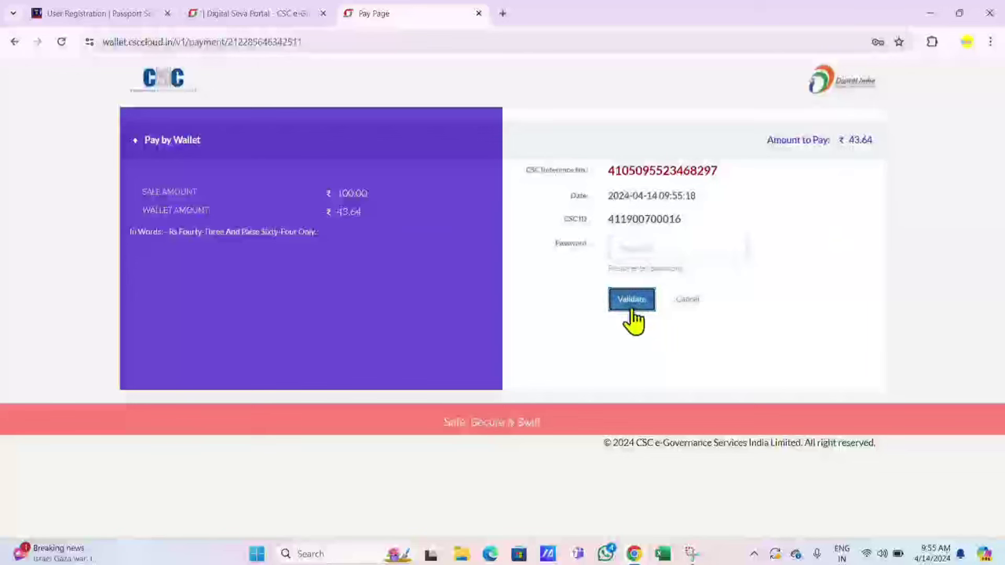